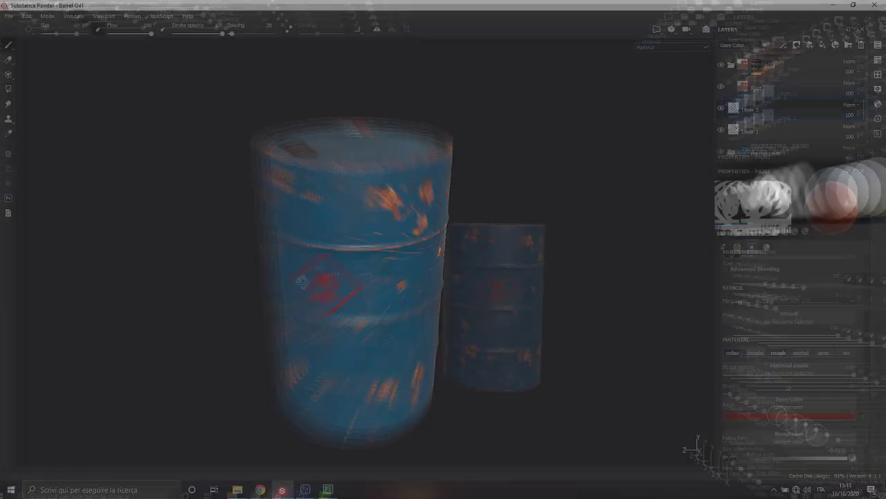
Orbit the view so the blue rusty barrel stands upright, seen from the side.
{"action": "mouse_move", "coordinate": [269, 369]}
{"action": "left_mouse_down", "text": "alt"}
{"action": "mouse_move", "coordinate": [321, 282]}
{"action": "mouse_move", "coordinate": [304, 283]}
{"action": "left_mouse_up", "text": "alt"}
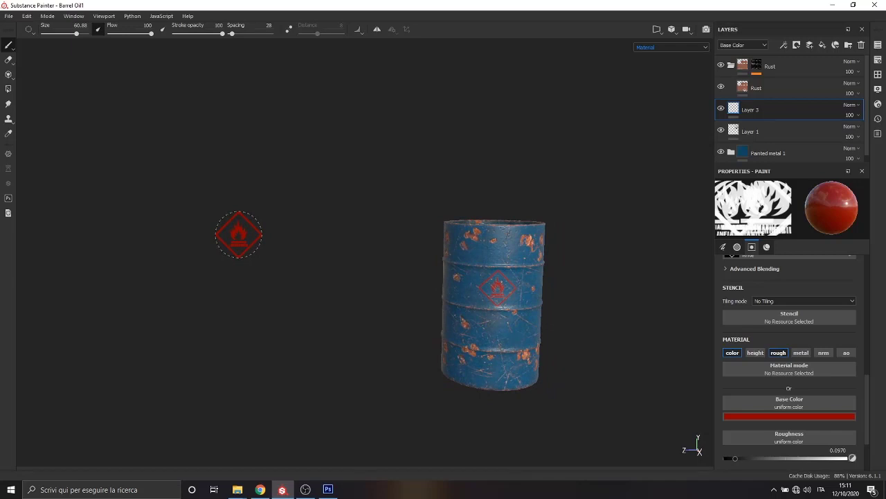
Open the Export Textures dialog and browse for a new output directory.
{"action": "left_click", "coordinate": [9, 15]}
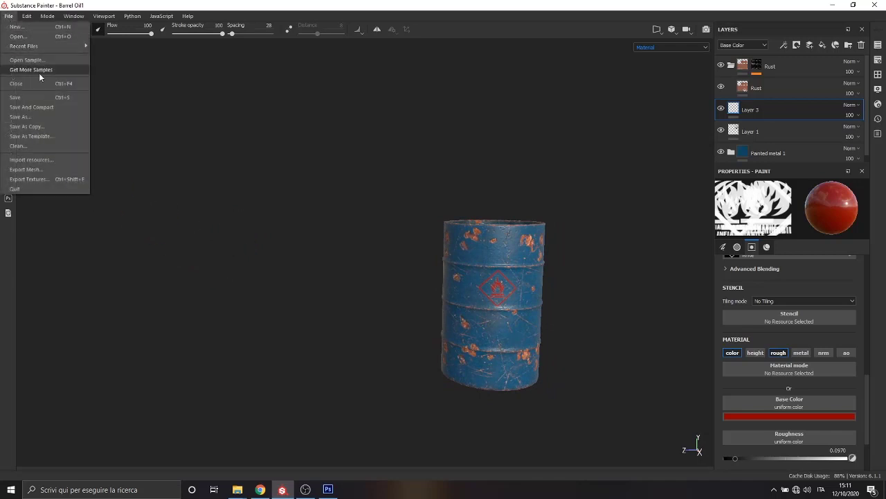
{"action": "left_click", "coordinate": [47, 179]}
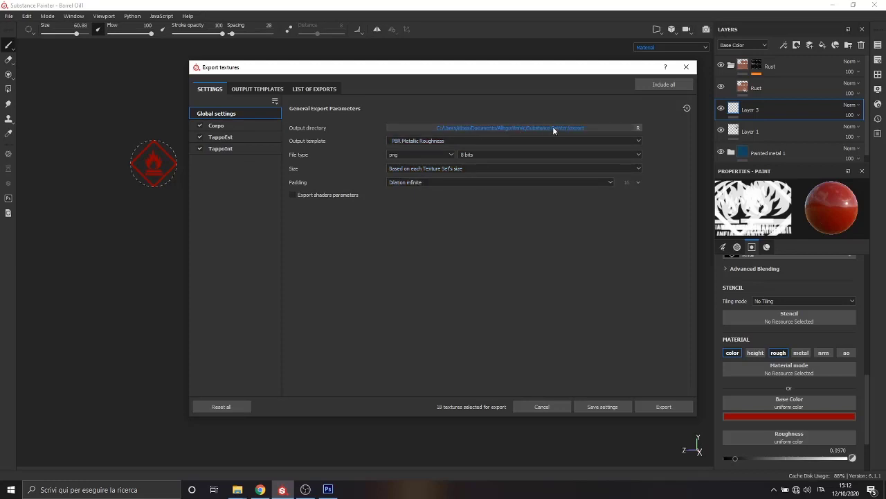
{"action": "left_click", "coordinate": [622, 128]}
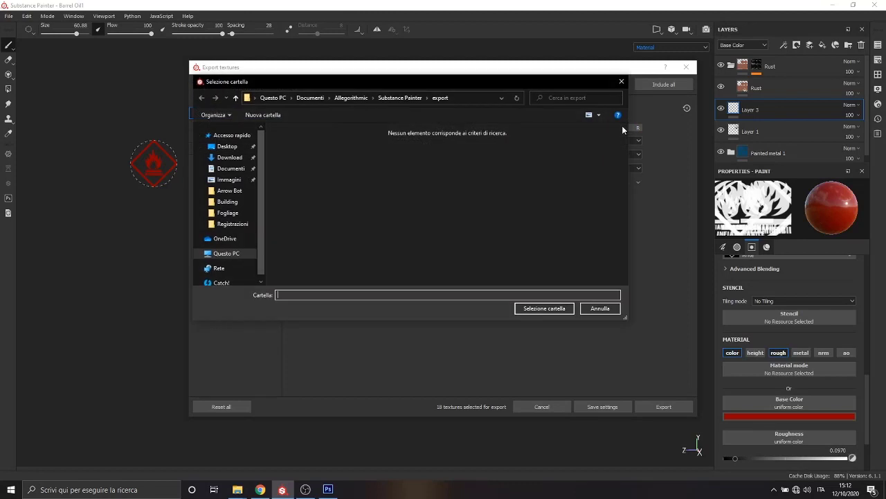
Create a Desktop folder named 'Test Barrel Oil' and open it.
{"action": "left_click", "coordinate": [228, 146]}
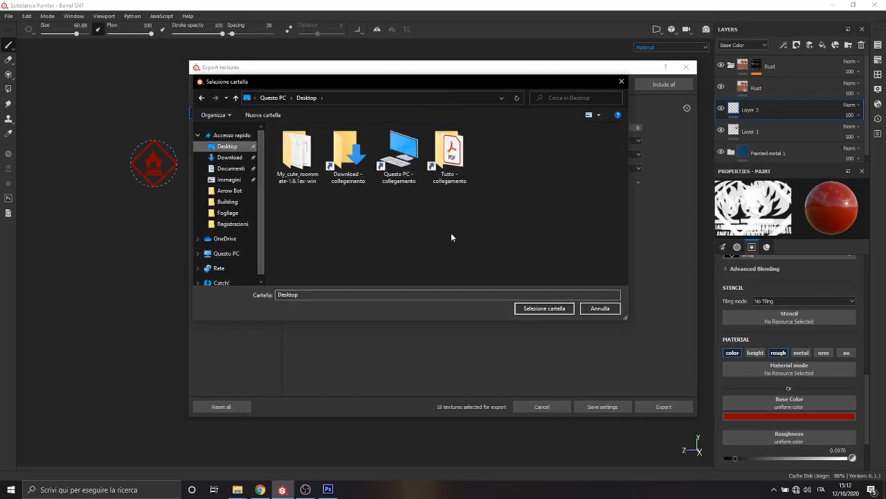
{"action": "right_click", "coordinate": [463, 245]}
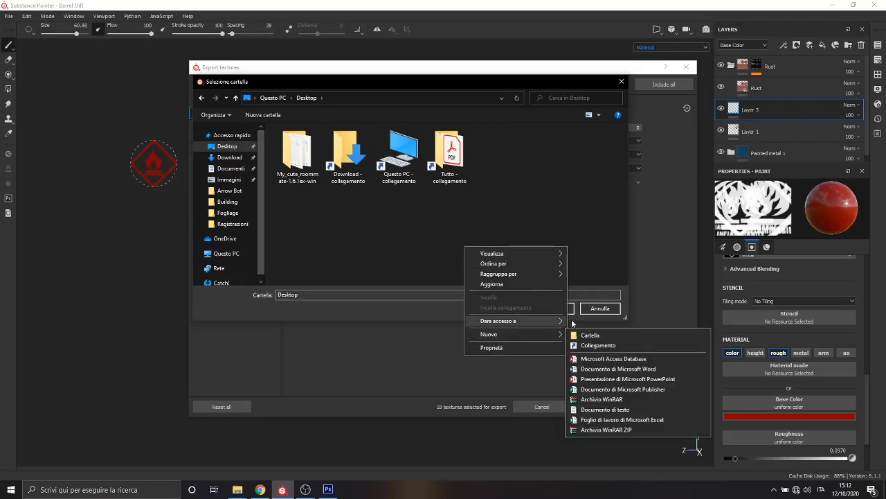
{"action": "mouse_move", "coordinate": [557, 340]}
{"action": "left_click", "coordinate": [590, 335]}
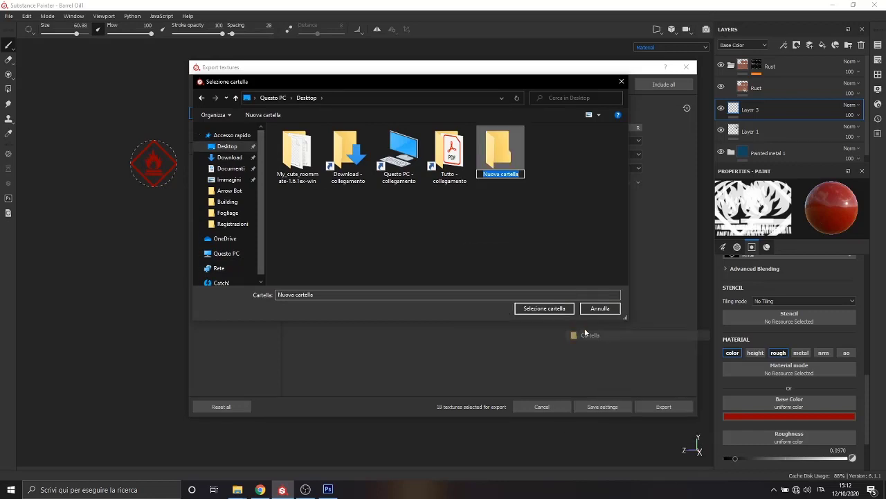
{"action": "type", "text": "Test"}
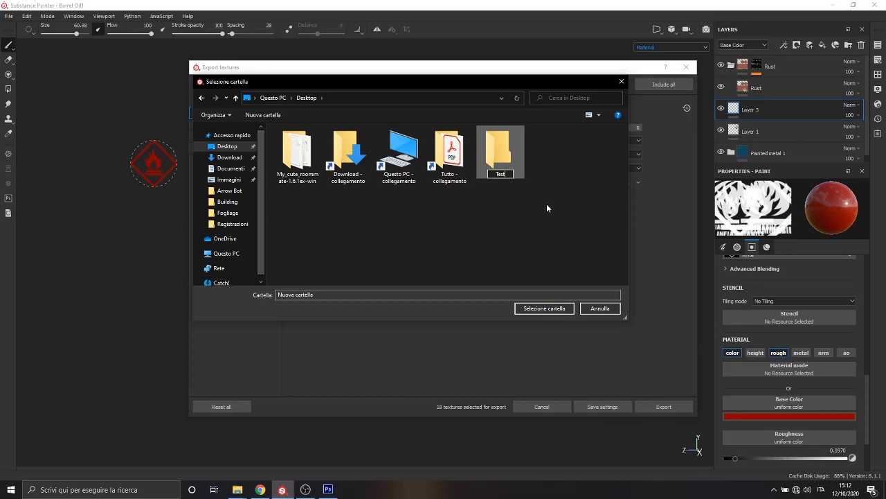
{"action": "type", "text": " Barre"}
{"action": "type", "text": "l Oil"}
{"action": "key", "text": "Return"}
{"action": "double_click", "coordinate": [507, 159]}
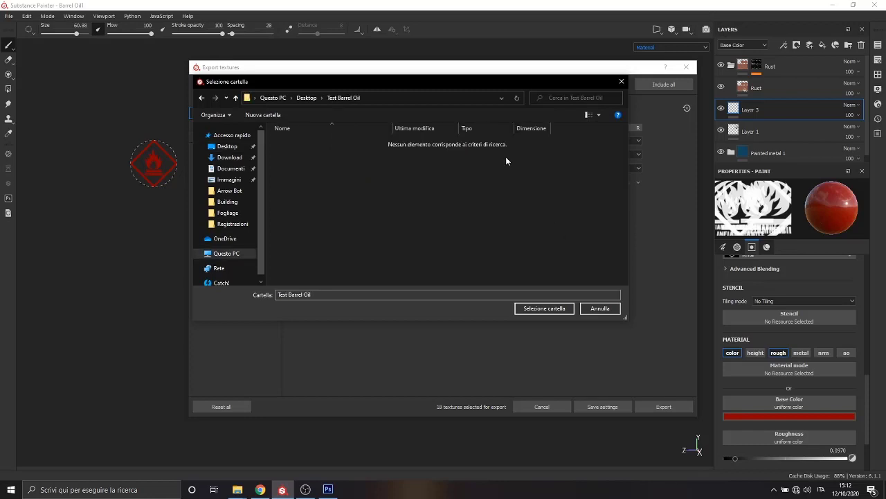
Use Test Barrel Oil as output folder, pick the Unreal Engine 4 (Packed) template, and view template details.
{"action": "left_click", "coordinate": [544, 307]}
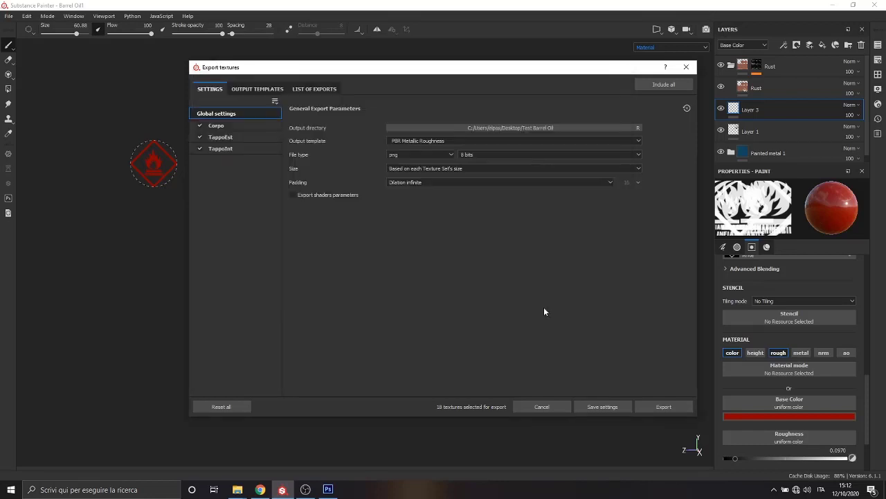
{"action": "left_click", "coordinate": [472, 140]}
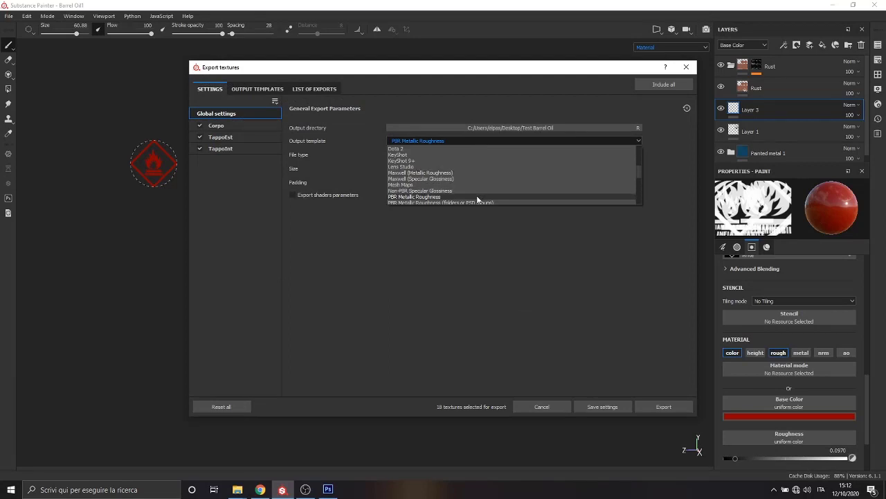
{"action": "scroll", "coordinate": [476, 195], "scroll_direction": "down", "scroll_amount": 3}
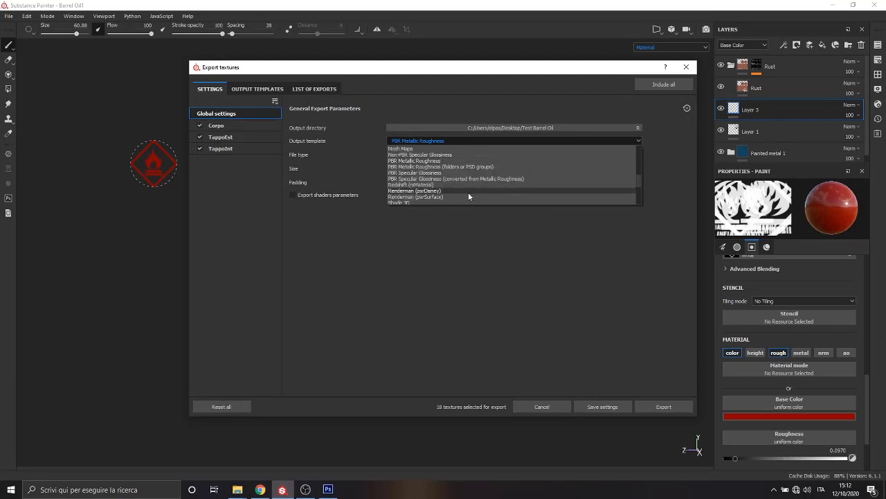
{"action": "scroll", "coordinate": [468, 192], "scroll_direction": "down", "scroll_amount": 2}
{"action": "scroll", "coordinate": [468, 191], "scroll_direction": "down", "scroll_amount": 2}
{"action": "scroll", "coordinate": [468, 191], "scroll_direction": "down", "scroll_amount": 2}
{"action": "left_click", "coordinate": [468, 192]}
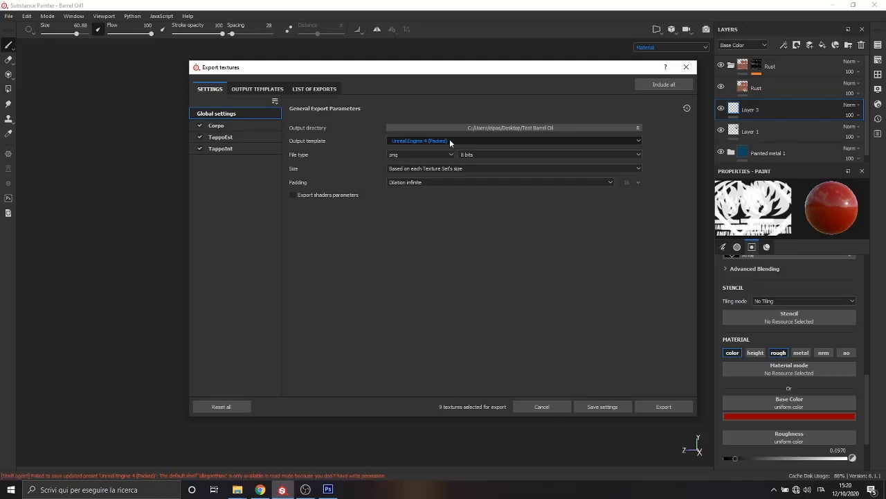
{"action": "left_click", "coordinate": [257, 89]}
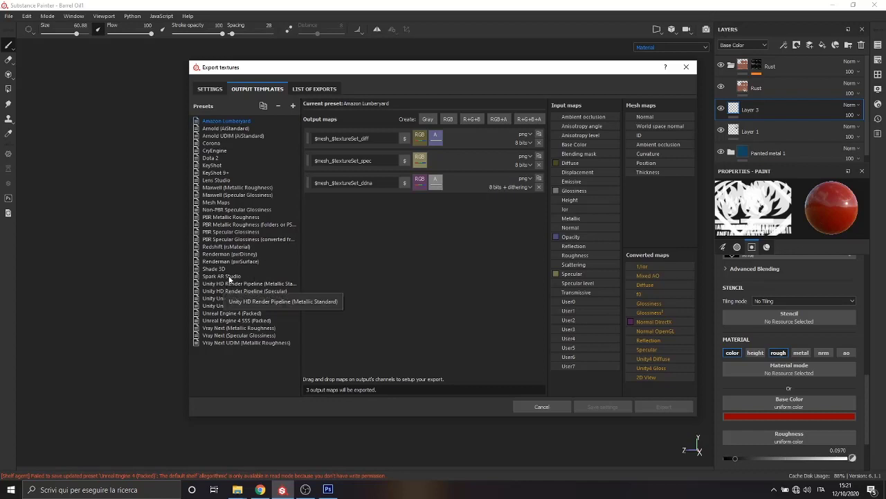
Compare the output maps and Normal map naming of the PBR Metallic Roughness and Unreal Engine 4 (Packed) presets.
{"action": "left_click", "coordinate": [221, 216]}
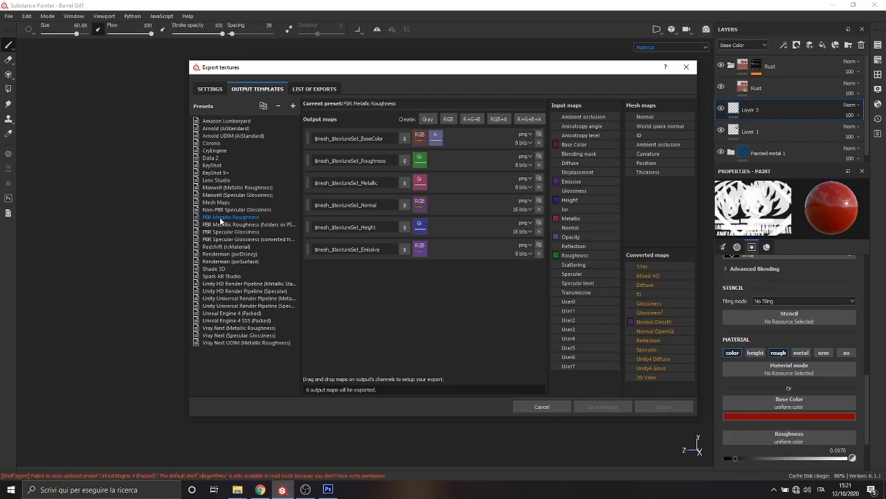
{"action": "left_click", "coordinate": [235, 313]}
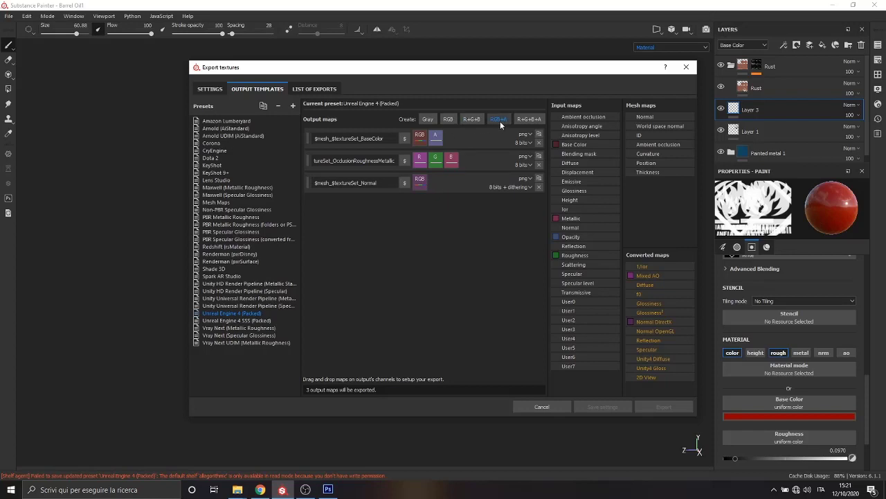
{"action": "left_click", "coordinate": [406, 182]}
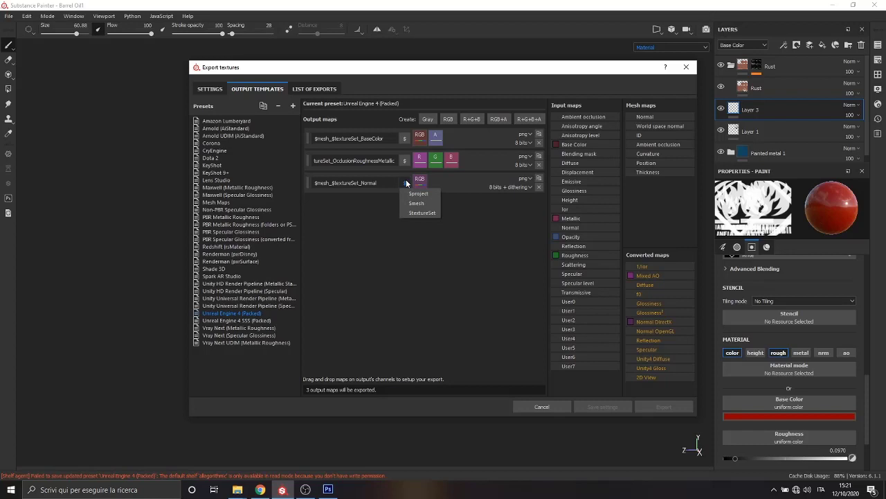
{"action": "left_click", "coordinate": [463, 192]}
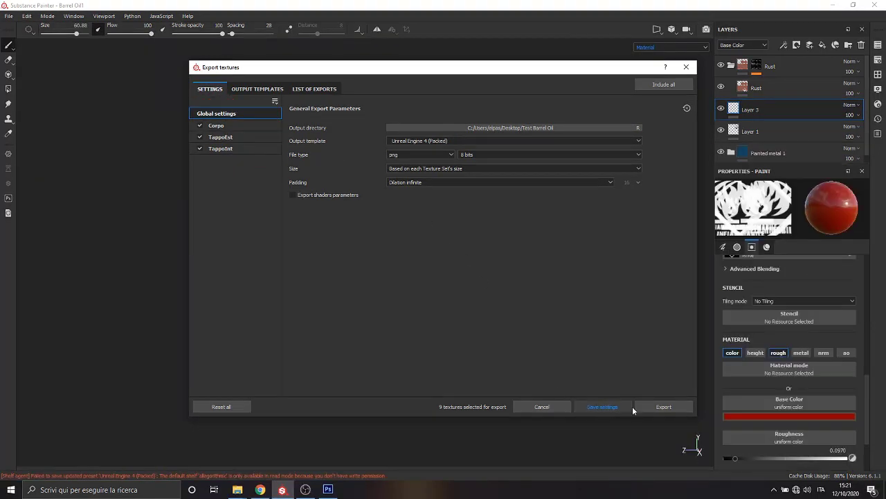
Export the nine barrel textures, close the results, and minimize Substance Painter.
{"action": "left_click", "coordinate": [663, 407]}
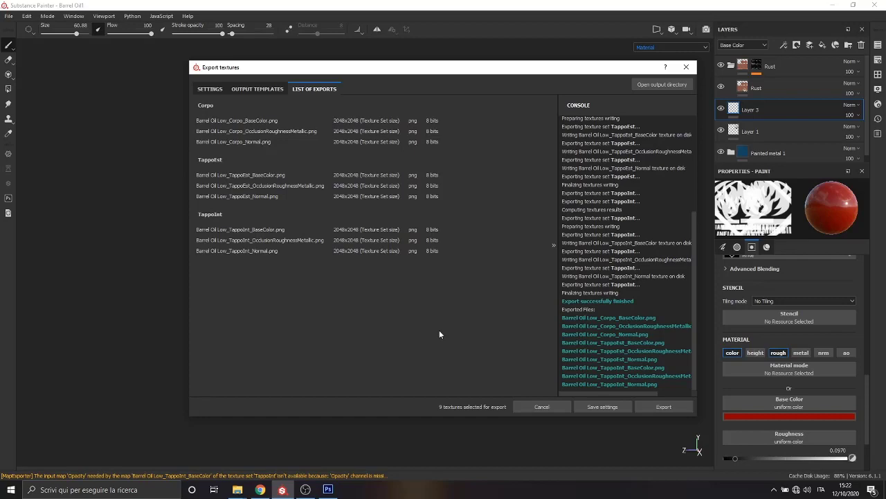
{"action": "left_click", "coordinate": [686, 67]}
{"action": "left_click", "coordinate": [833, 5]}
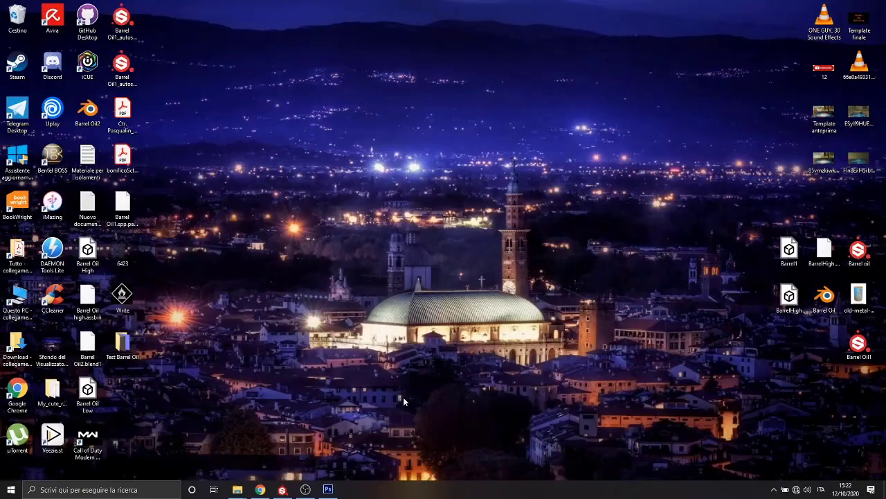
Open Test Barrel Oil and briefly preview the Corpo base colour texture in Photos.
{"action": "double_click", "coordinate": [131, 346]}
{"action": "double_click", "coordinate": [488, 103]}
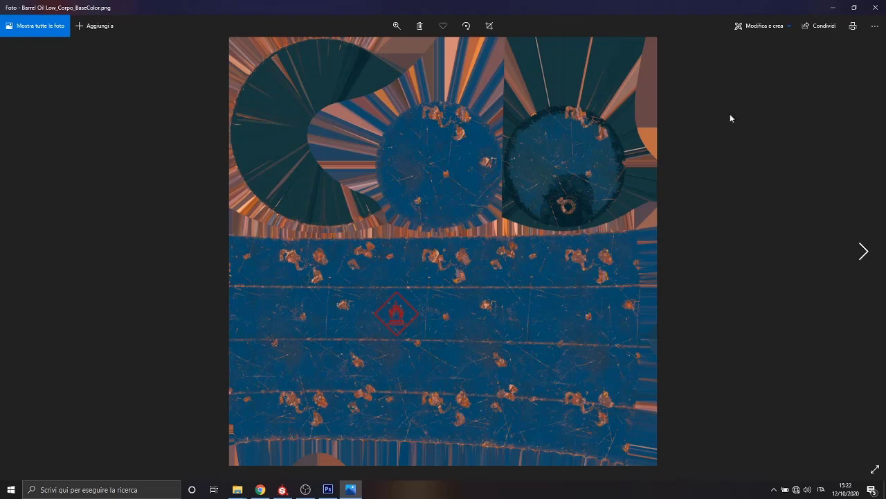
{"action": "left_click", "coordinate": [876, 8]}
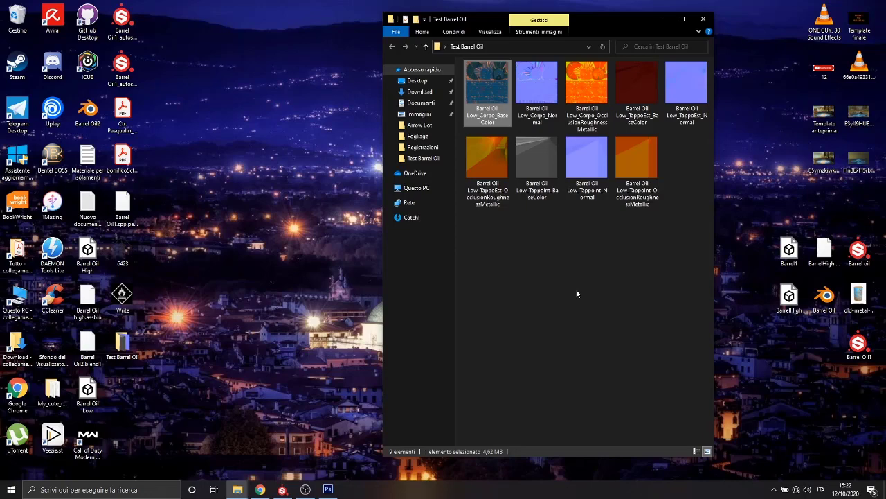
Minimize the folder and launch Unreal Engine from Tutto > App modellazione.
{"action": "left_click", "coordinate": [657, 17]}
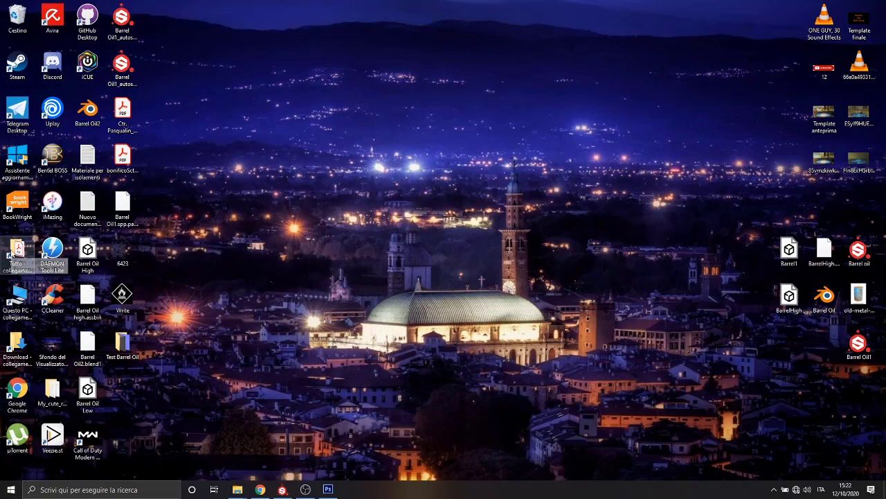
{"action": "left_click", "coordinate": [15, 250]}
{"action": "double_click", "coordinate": [16, 250]}
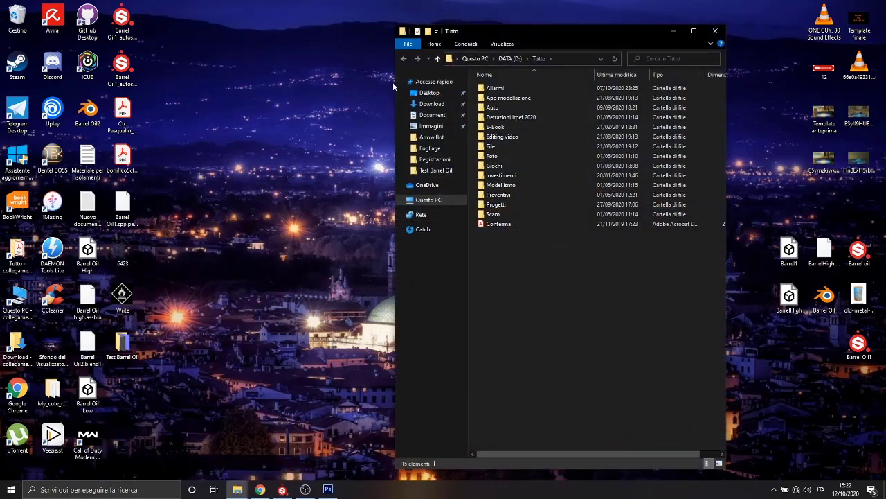
{"action": "double_click", "coordinate": [511, 97]}
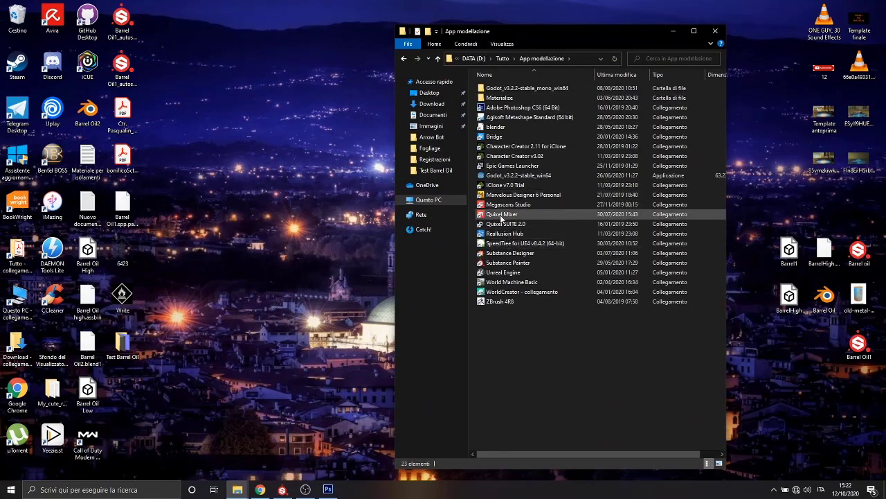
{"action": "double_click", "coordinate": [505, 273]}
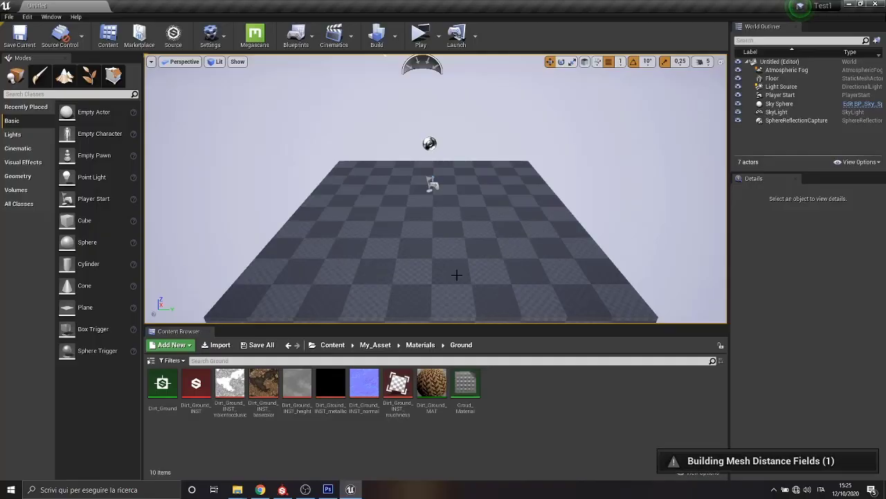
Create a new level from the Default template.
{"action": "scroll", "coordinate": [434, 130], "scroll_direction": "up", "scroll_amount": 1}
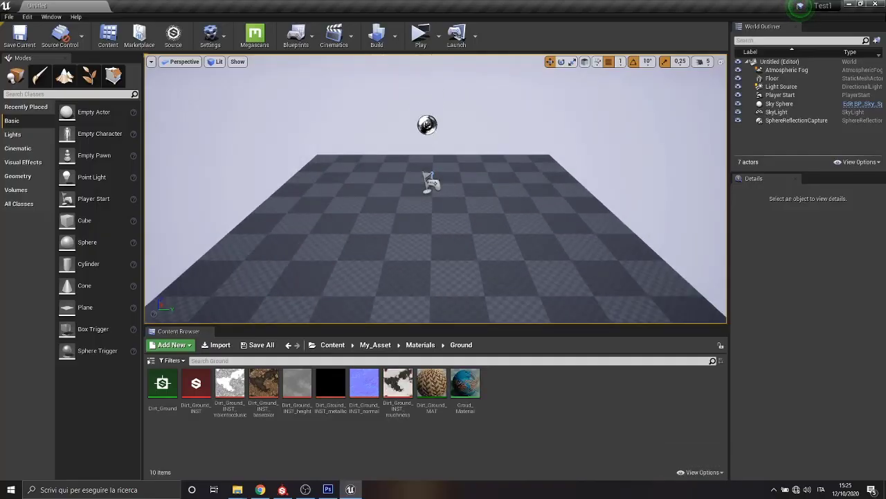
{"action": "left_click", "coordinate": [9, 16]}
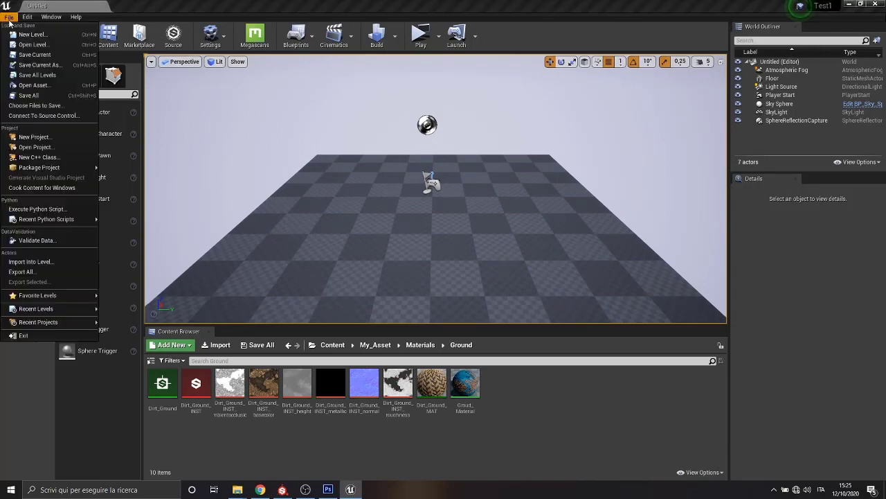
{"action": "left_click", "coordinate": [21, 35]}
{"action": "left_click", "coordinate": [439, 204]}
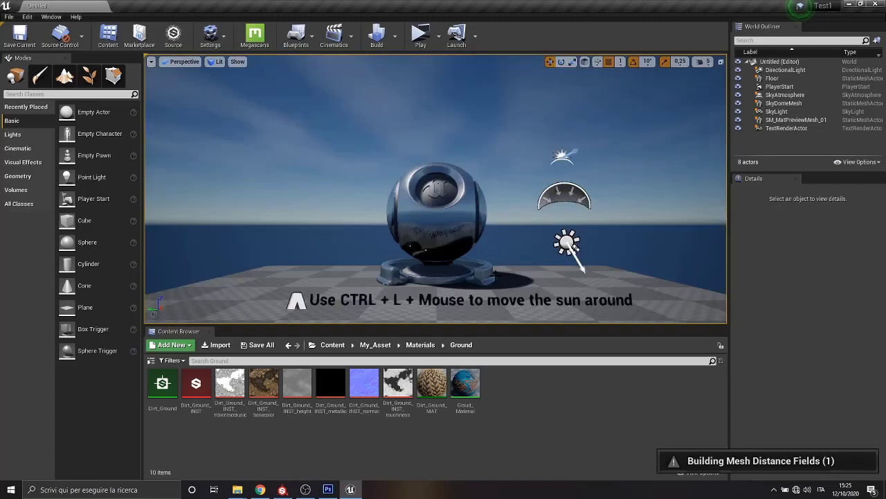
Frame the floor and preview sphere, lowering the camera speed from 5 to 4.
{"action": "scroll", "coordinate": [346, 191], "scroll_direction": "up", "scroll_amount": 5}
{"action": "scroll", "coordinate": [347, 219], "scroll_direction": "down", "scroll_amount": 5}
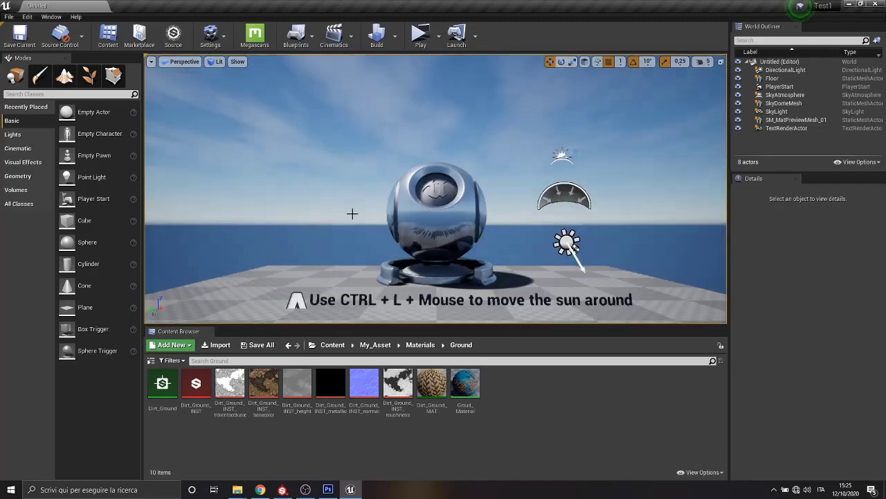
{"action": "scroll", "coordinate": [352, 212], "scroll_direction": "down", "scroll_amount": 2}
{"action": "right_click_drag", "start_coordinate": [376, 213], "coordinate": [376, 228]}
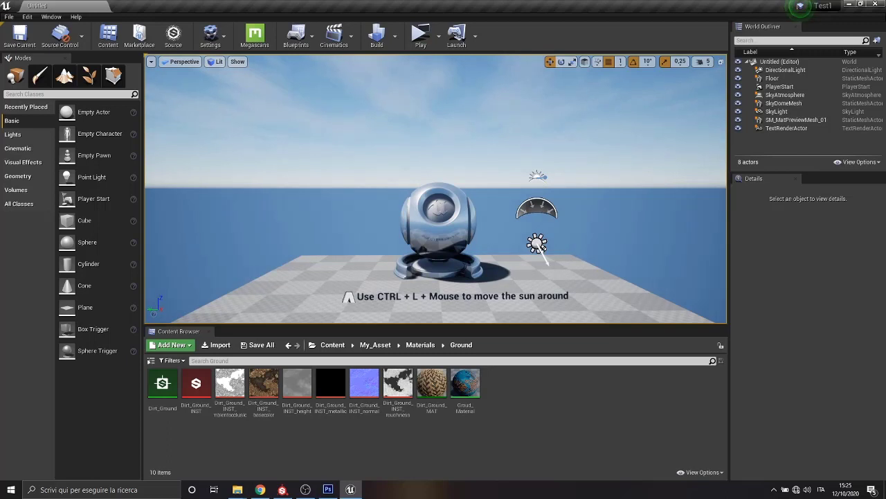
{"action": "right_click_drag", "start_coordinate": [376, 229], "coordinate": [398, 240]}
{"action": "key", "text": "ctrl+l"}
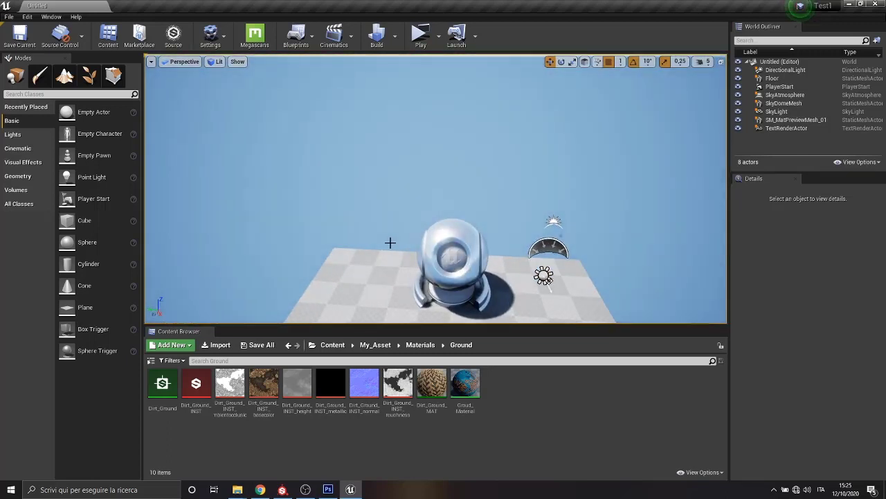
{"action": "scroll", "coordinate": [390, 243], "scroll_direction": "down", "scroll_amount": 5}
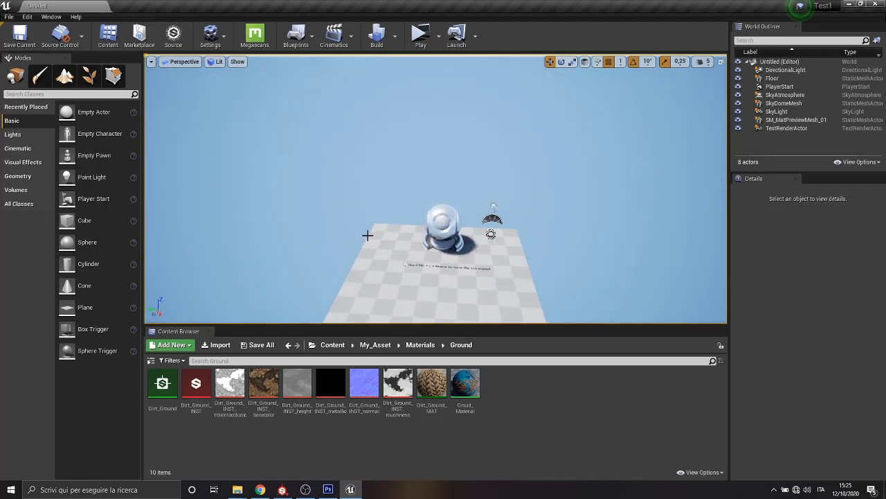
{"action": "mouse_move", "coordinate": [367, 235]}
{"action": "right_mouse_down"}
{"action": "mouse_move", "coordinate": [429, 209]}
{"action": "mouse_move", "coordinate": [593, 172]}
{"action": "right_mouse_up"}
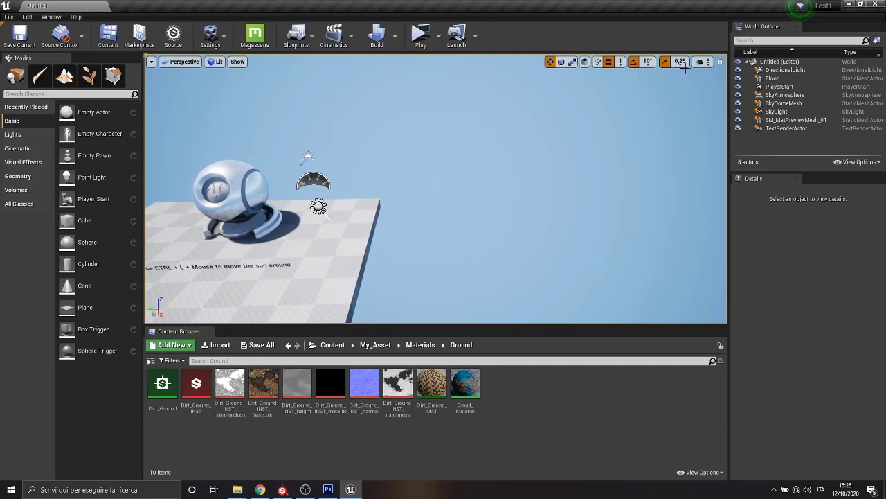
{"action": "left_click", "coordinate": [703, 62]}
{"action": "left_click_drag", "start_coordinate": [738, 83], "coordinate": [729, 84]}
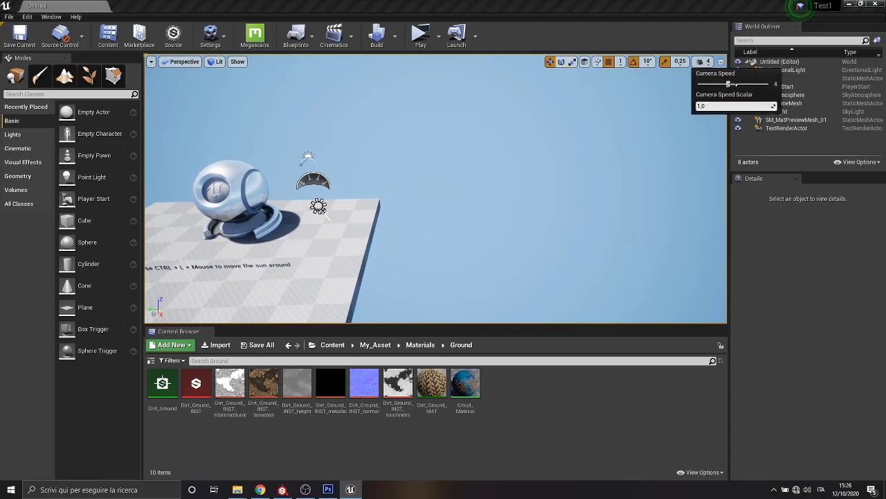
{"action": "right_click_drag", "start_coordinate": [469, 142], "coordinate": [443, 144]}
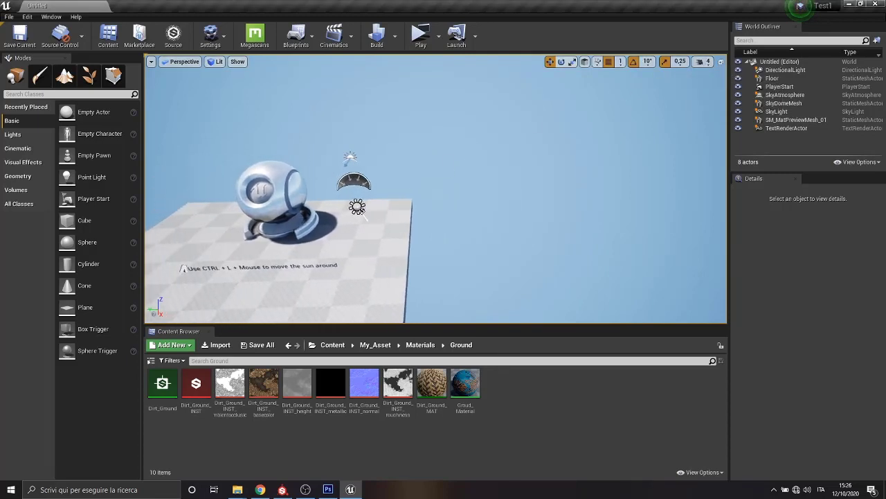
{"action": "mouse_move", "coordinate": [436, 208]}
{"action": "right_mouse_down"}
{"action": "mouse_move", "coordinate": [443, 194]}
{"action": "mouse_move", "coordinate": [366, 201]}
{"action": "right_mouse_up"}
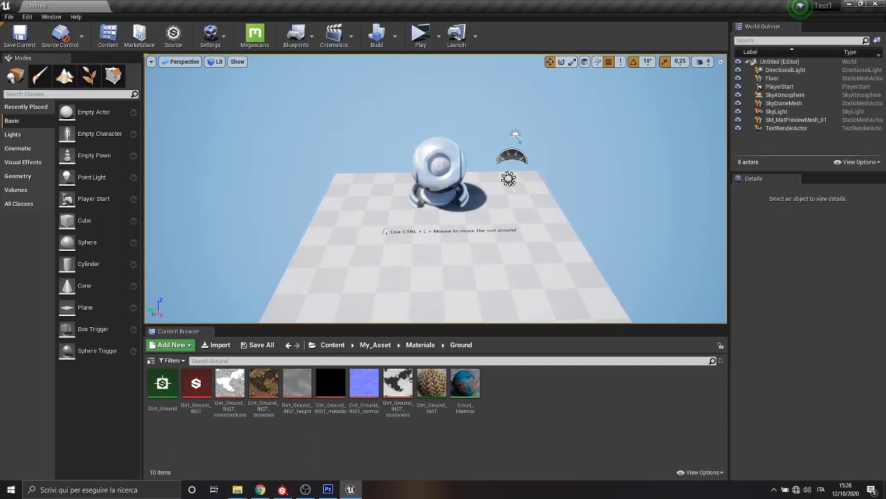
Delete the SM_MatPreviewMesh_01 preview sphere and the sun hint text from the level.
{"action": "left_click", "coordinate": [475, 189]}
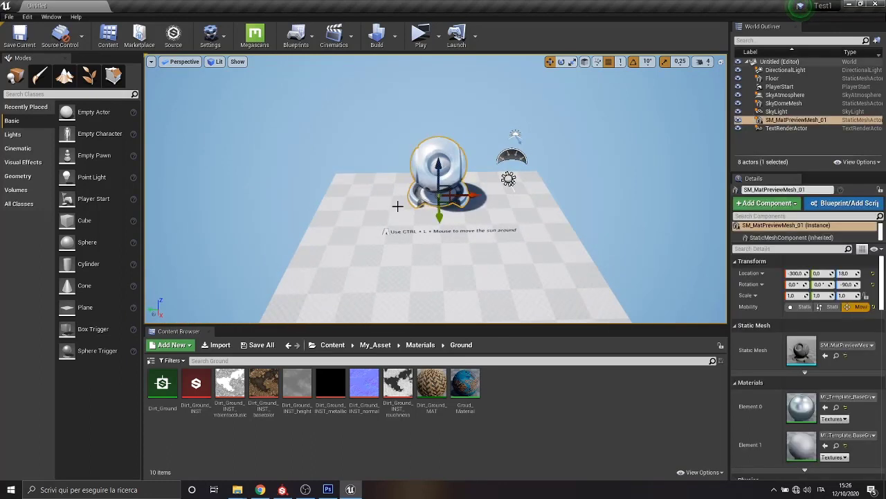
{"action": "key", "text": "Delete"}
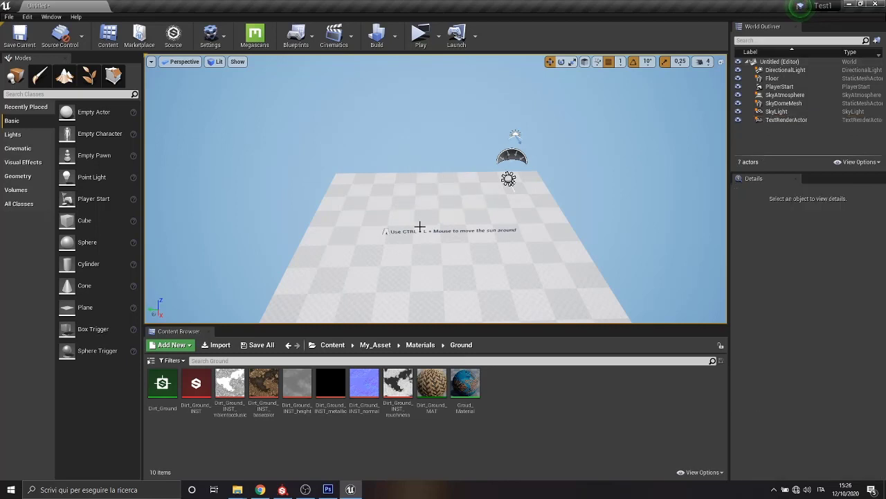
{"action": "left_click", "coordinate": [403, 231]}
{"action": "key", "text": "Delete"}
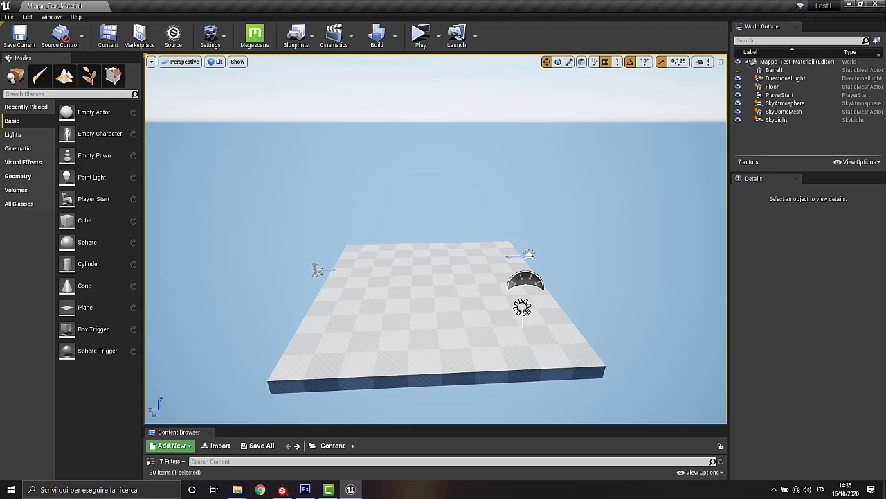
{"action": "mouse_move", "coordinate": [552, 47]}
{"action": "left_mouse_down"}
{"action": "mouse_move", "coordinate": [566, 72]}
{"action": "mouse_move", "coordinate": [558, 49]}
{"action": "left_mouse_up"}
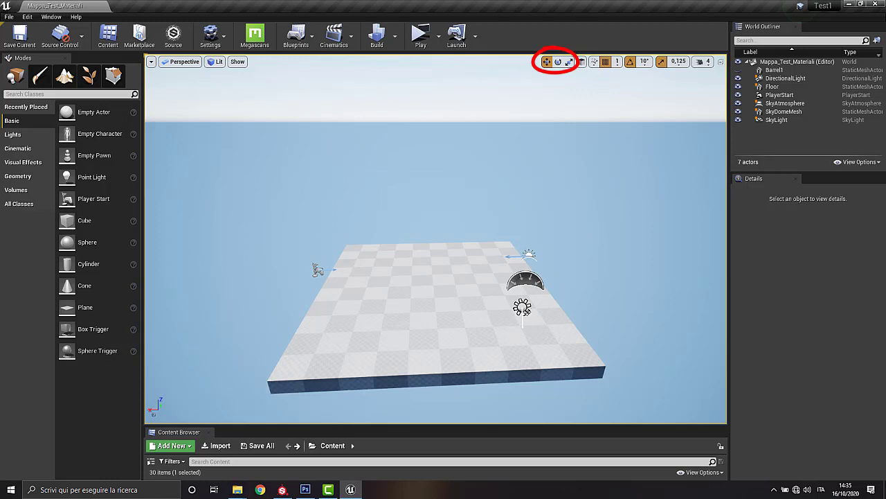
{"action": "key", "text": "Escape"}
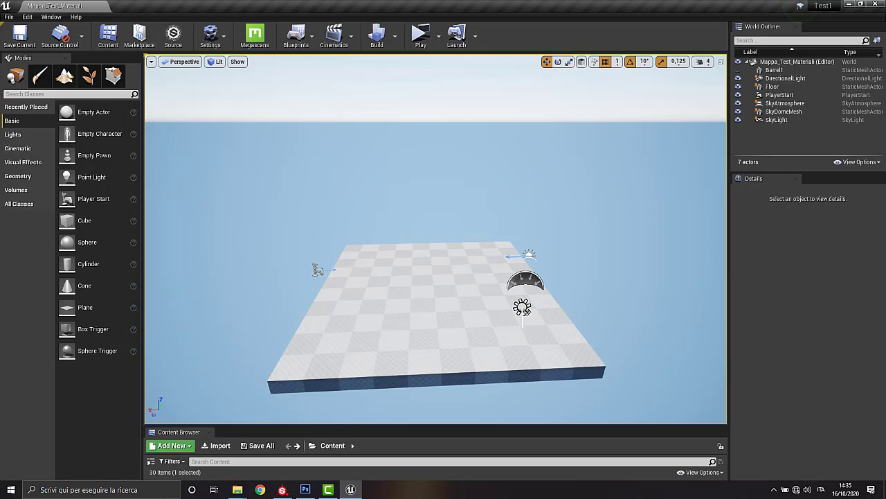
{"action": "mouse_move", "coordinate": [639, 51]}
{"action": "left_mouse_down"}
{"action": "mouse_move", "coordinate": [650, 73]}
{"action": "mouse_move", "coordinate": [638, 52]}
{"action": "left_mouse_up"}
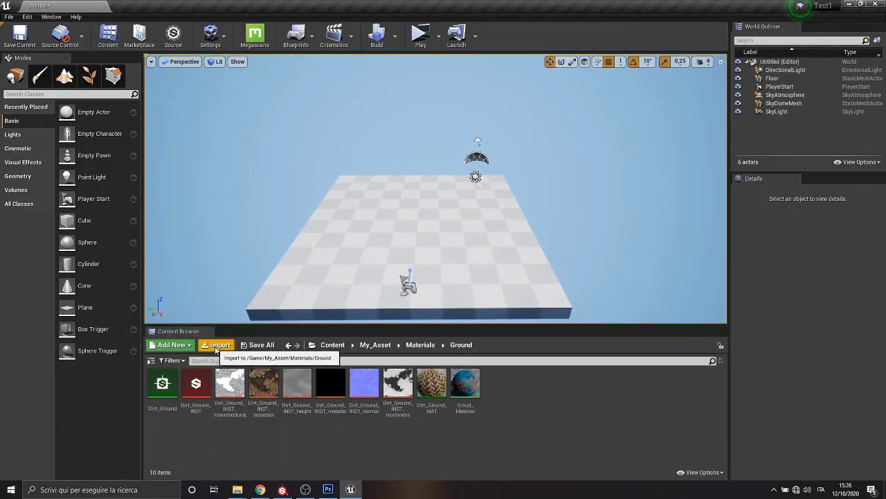
Navigate the Content Browser to My_Asset > Mesh.
{"action": "left_click", "coordinate": [288, 345]}
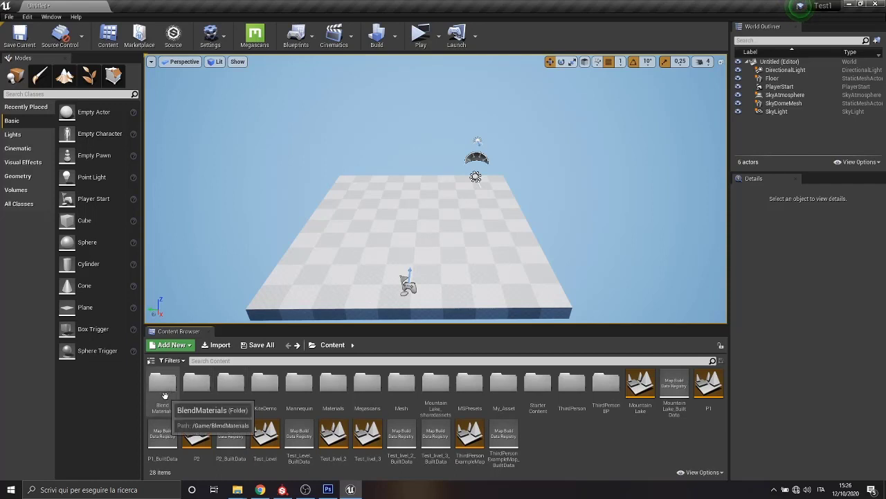
{"action": "double_click", "coordinate": [502, 393]}
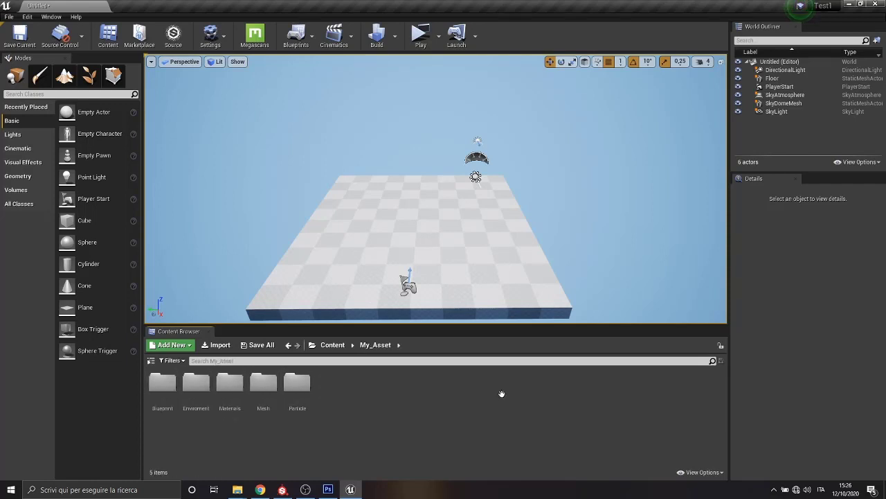
{"action": "double_click", "coordinate": [267, 389]}
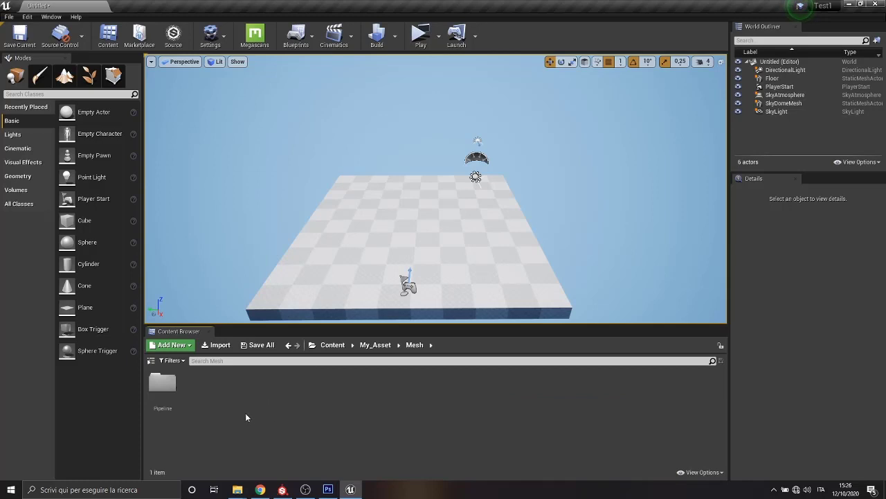
Create a new folder named Barrel_Oil there and open it.
{"action": "right_click", "coordinate": [205, 397]}
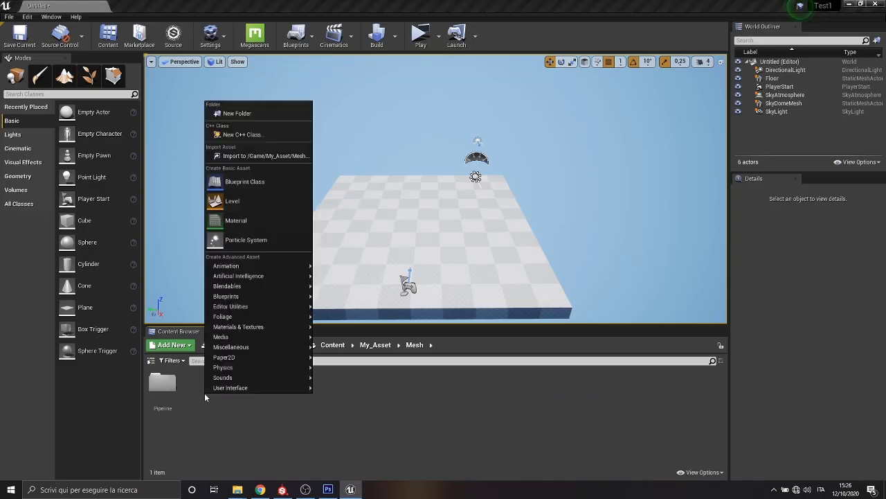
{"action": "left_click", "coordinate": [237, 113]}
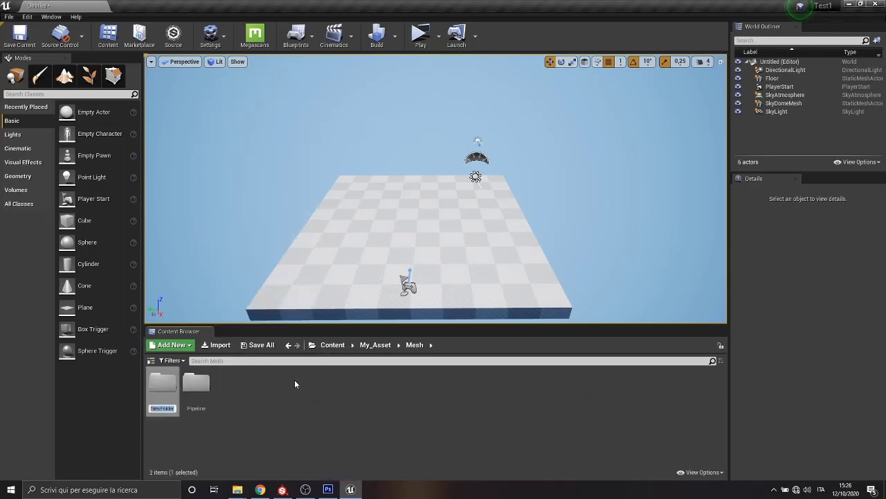
{"action": "type", "text": "Ot"}
{"action": "key", "text": "BackSpace"}
{"action": "key", "text": "BackSpace"}
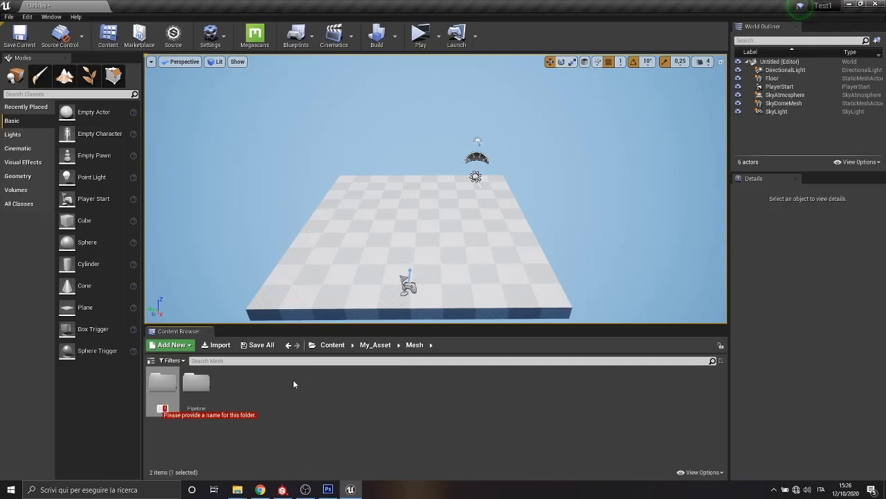
{"action": "type", "text": "Oarrel"}
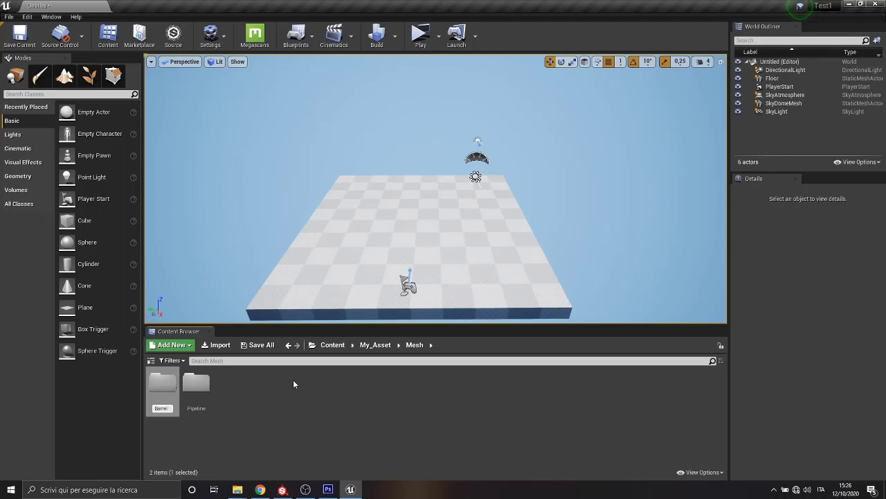
{"action": "type", "text": "_Oi"}
{"action": "type", "text": "l"}
{"action": "key", "text": "Return"}
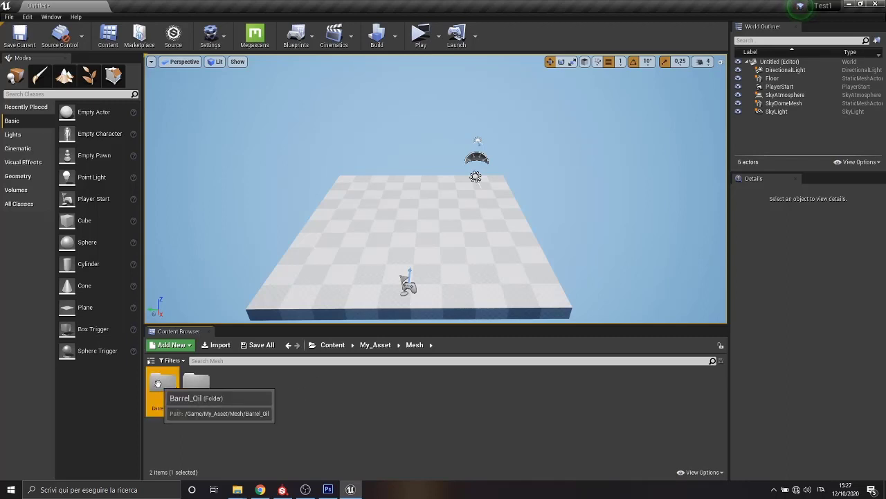
{"action": "double_click", "coordinate": [158, 388]}
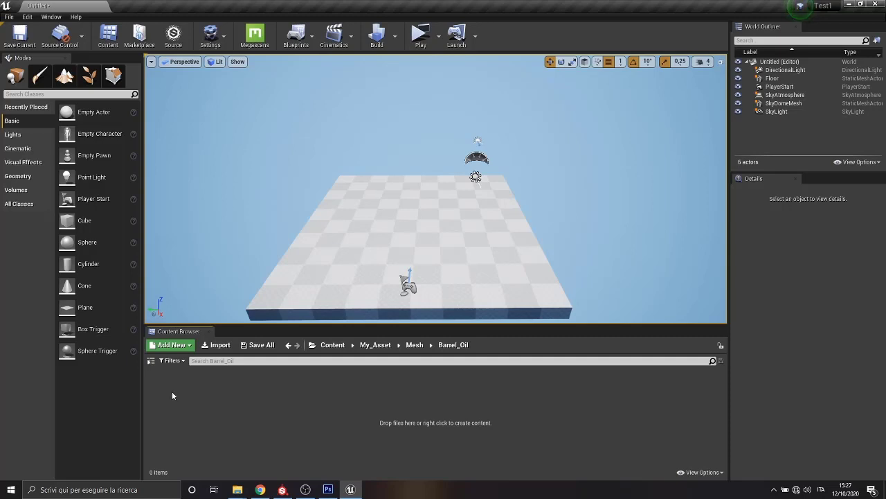
Import Barrel1.fbx into Barrel_Oil, producing the Barrel1 mesh and Material_001–003.
{"action": "left_click", "coordinate": [850, 7]}
{"action": "left_click", "coordinate": [696, 26]}
{"action": "mouse_move", "coordinate": [789, 250]}
{"action": "left_mouse_down"}
{"action": "mouse_move", "coordinate": [424, 391]}
{"action": "mouse_move", "coordinate": [355, 491]}
{"action": "mouse_move", "coordinate": [263, 413]}
{"action": "mouse_move", "coordinate": [252, 415]}
{"action": "left_mouse_up"}
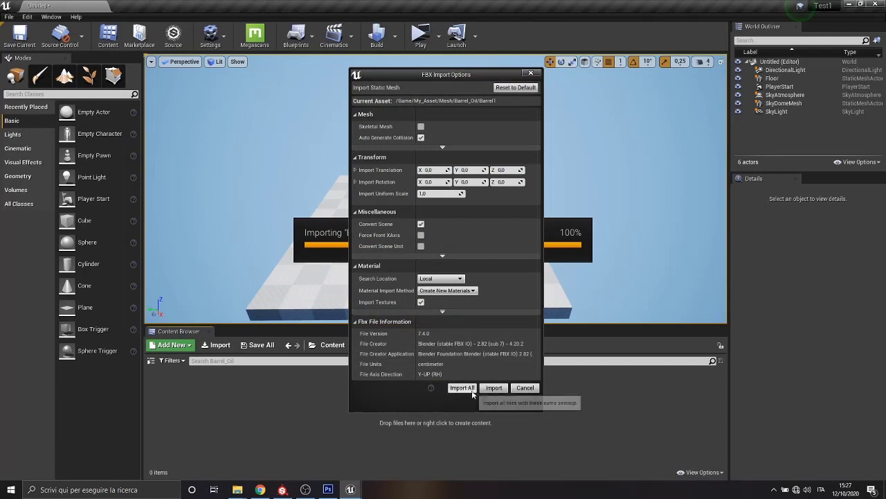
{"action": "left_click", "coordinate": [492, 389]}
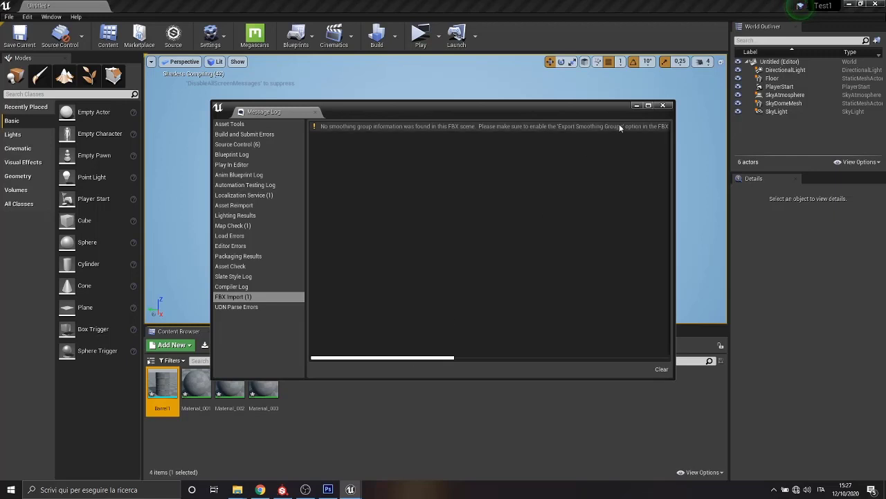
{"action": "left_click", "coordinate": [662, 105]}
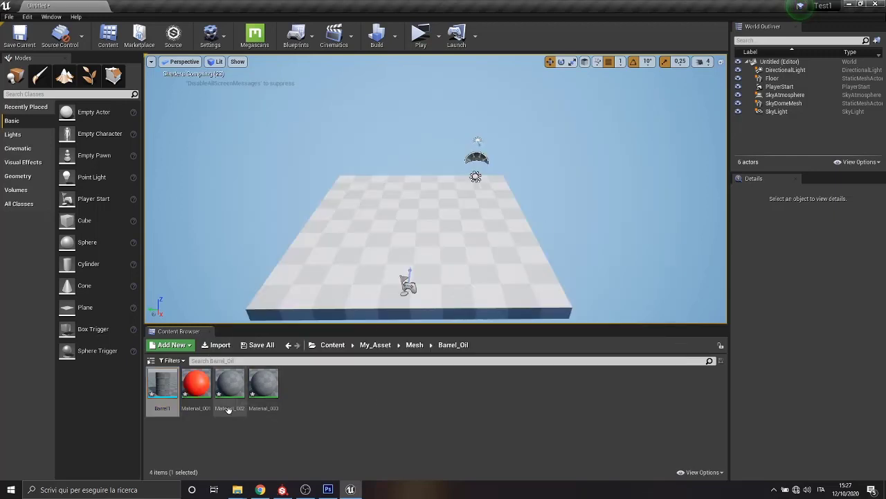
{"action": "left_click", "coordinate": [197, 385]}
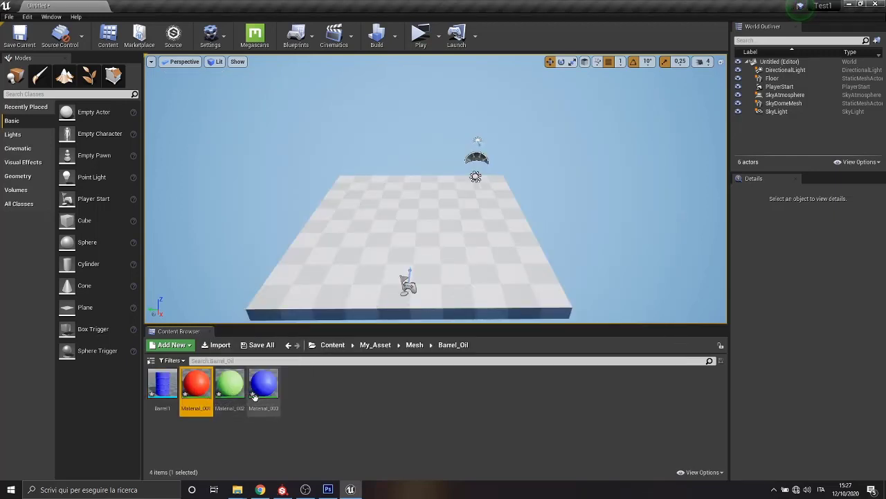
{"action": "left_click", "coordinate": [339, 416]}
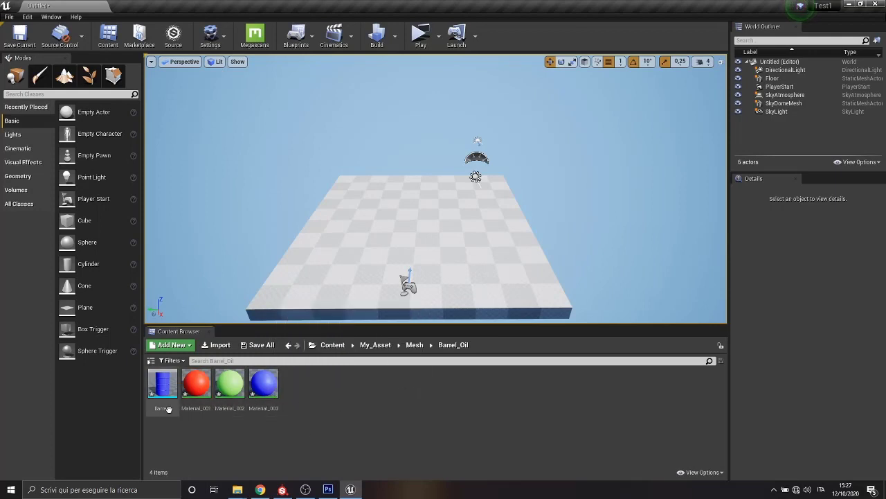
Import the barrel texture PNGs from the Test Barrel Oil folder into the Barrel_Oil folder.
{"action": "left_click", "coordinate": [848, 5]}
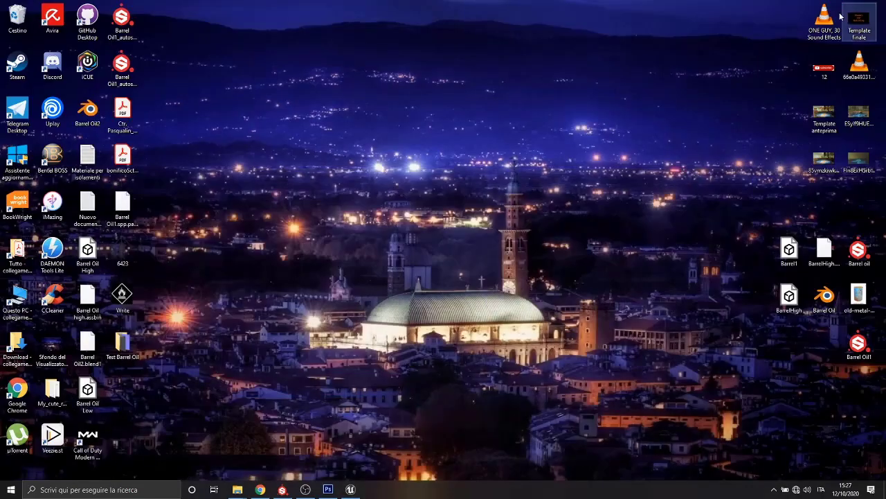
{"action": "double_click", "coordinate": [125, 350]}
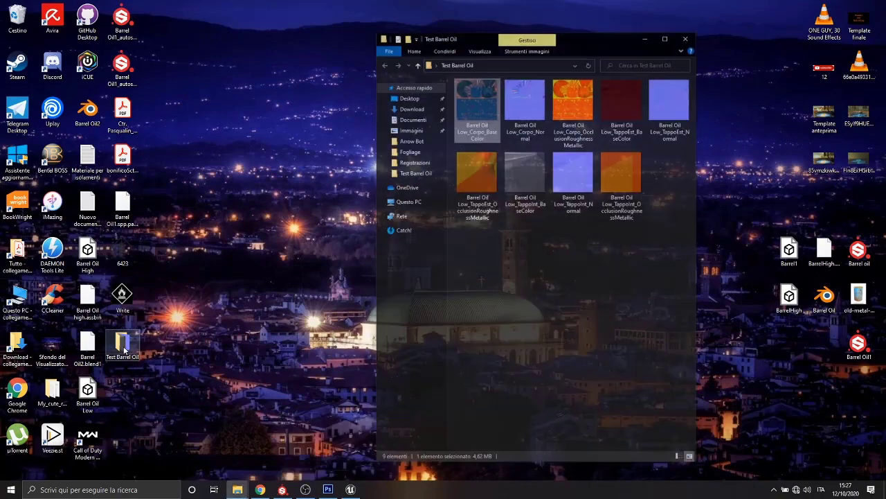
{"action": "mouse_move", "coordinate": [464, 252]}
{"action": "left_mouse_down"}
{"action": "mouse_move", "coordinate": [676, 85]}
{"action": "mouse_move", "coordinate": [349, 491]}
{"action": "mouse_move", "coordinate": [350, 419]}
{"action": "left_mouse_up"}
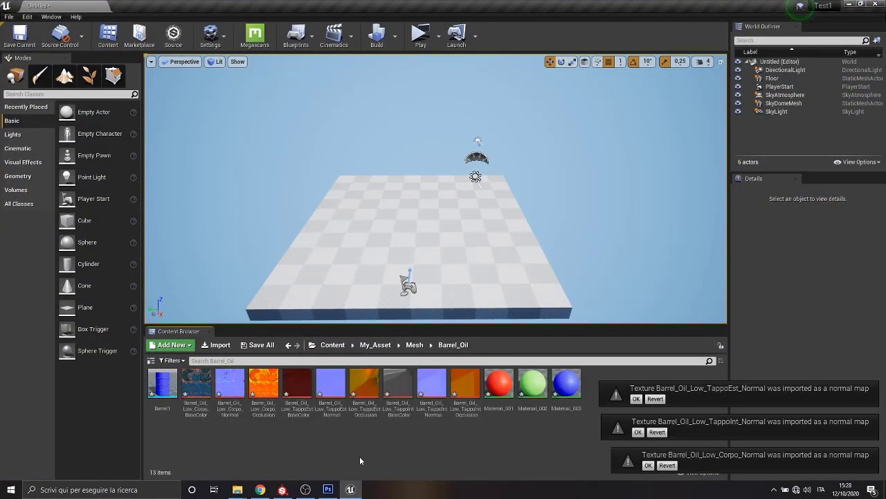
Place the Barrel1 mesh on the level floor and raise it along Z.
{"action": "left_click", "coordinate": [160, 388]}
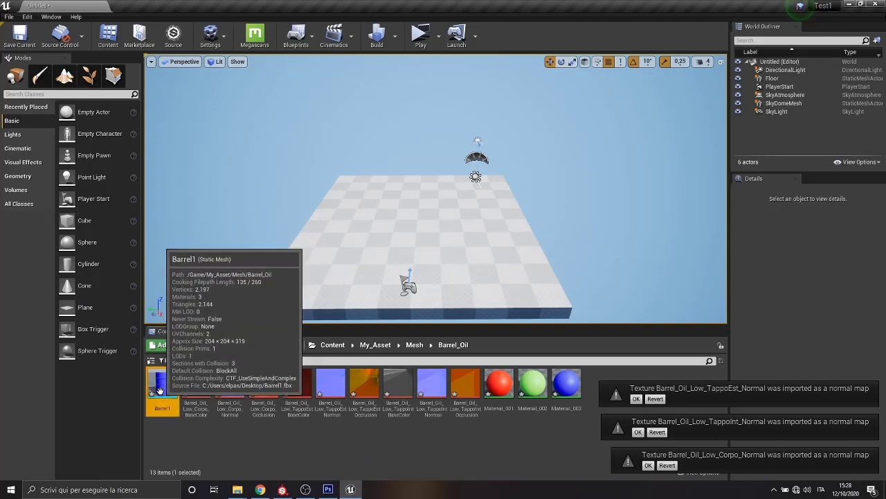
{"action": "left_click_drag", "start_coordinate": [160, 390], "coordinate": [412, 217]}
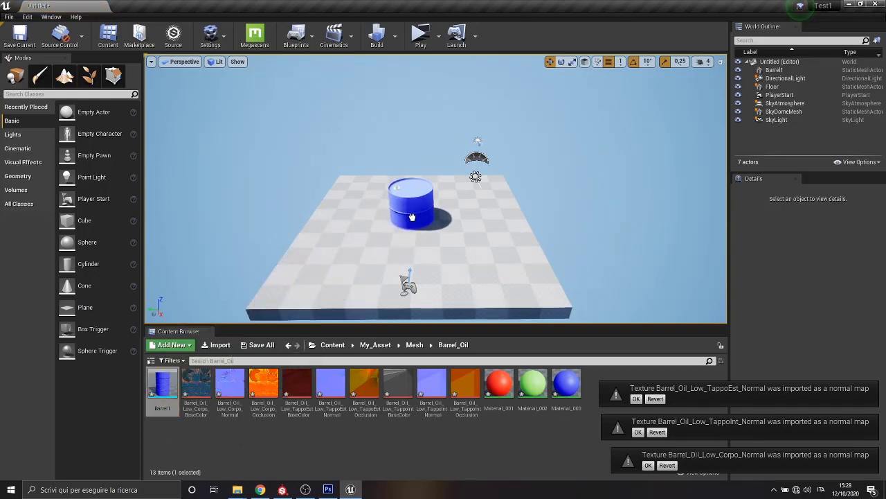
{"action": "left_click_drag", "start_coordinate": [407, 186], "coordinate": [396, 152]}
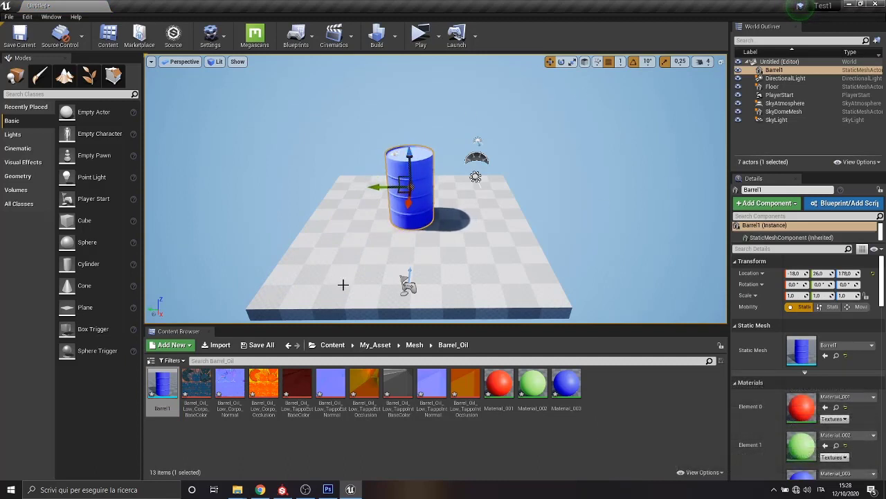
{"action": "scroll", "coordinate": [445, 257], "scroll_direction": "up", "scroll_amount": 5}
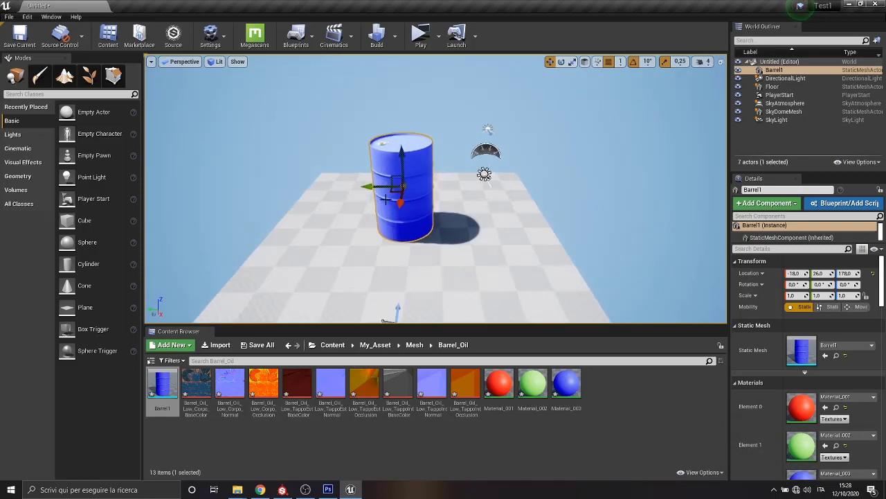
{"action": "left_click", "coordinate": [598, 132]}
Switch the viewport to Wireframe and back to Lit, then frame the barrel with F.
{"action": "left_click", "coordinate": [216, 61]}
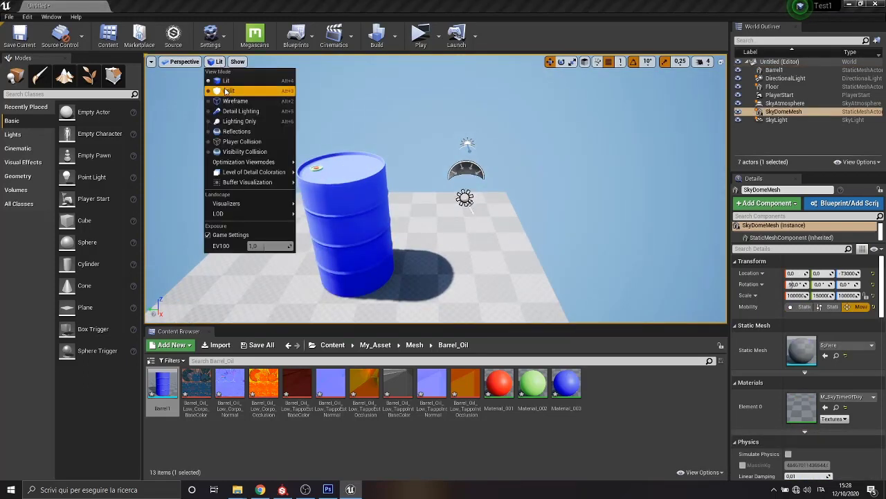
{"action": "left_click", "coordinate": [234, 101]}
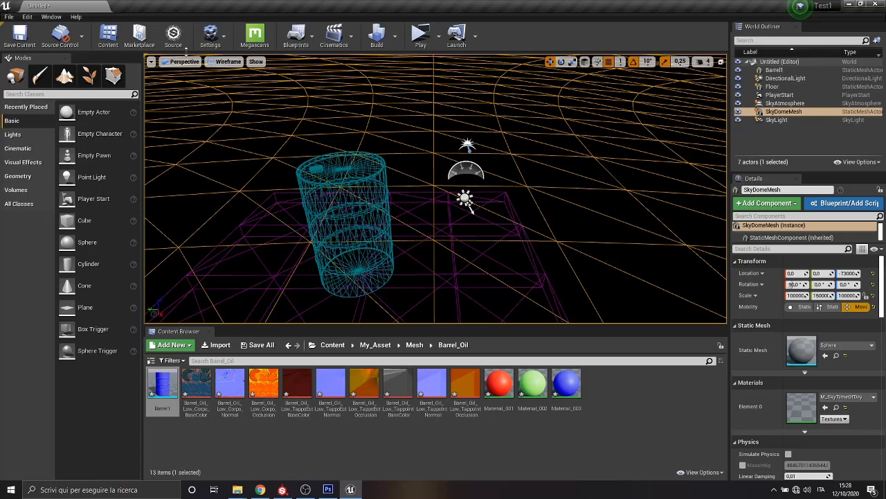
{"action": "left_click", "coordinate": [184, 61]}
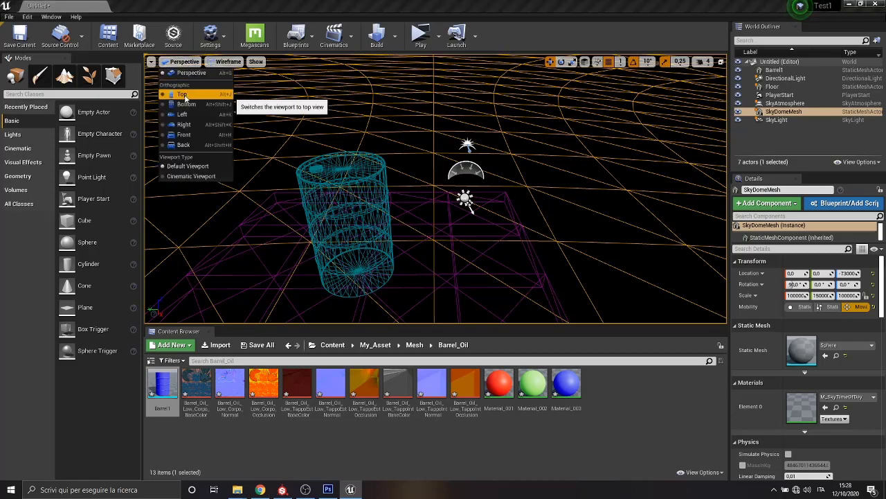
{"action": "left_click", "coordinate": [184, 62]}
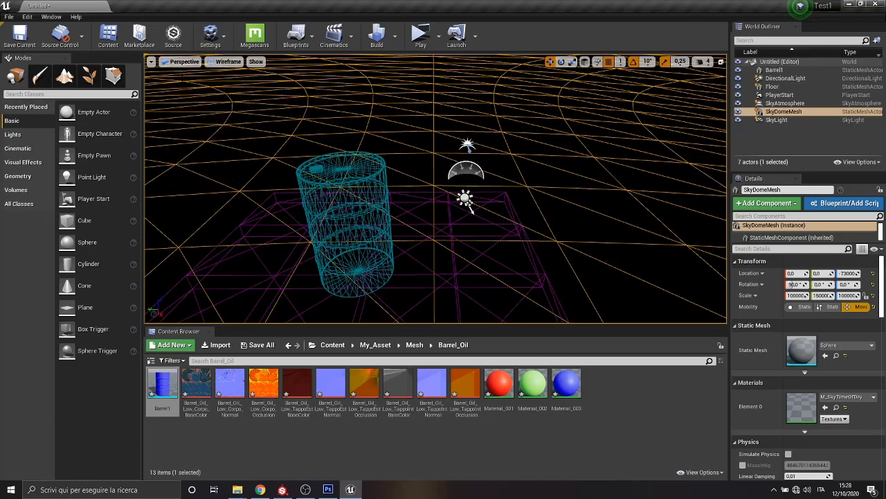
{"action": "left_click", "coordinate": [220, 64]}
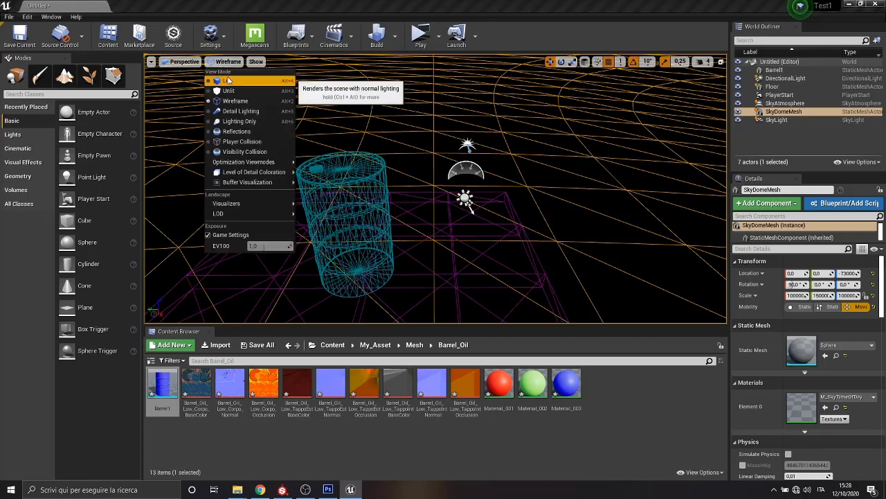
{"action": "left_click", "coordinate": [228, 81]}
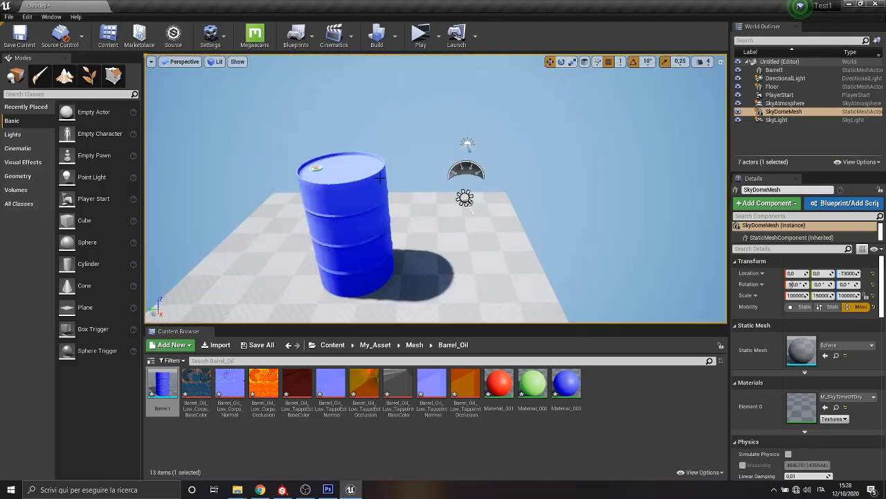
{"action": "scroll", "coordinate": [381, 178], "scroll_direction": "down", "scroll_amount": 3}
{"action": "scroll", "coordinate": [356, 182], "scroll_direction": "up", "scroll_amount": 5}
{"action": "scroll", "coordinate": [356, 182], "scroll_direction": "up", "scroll_amount": 2}
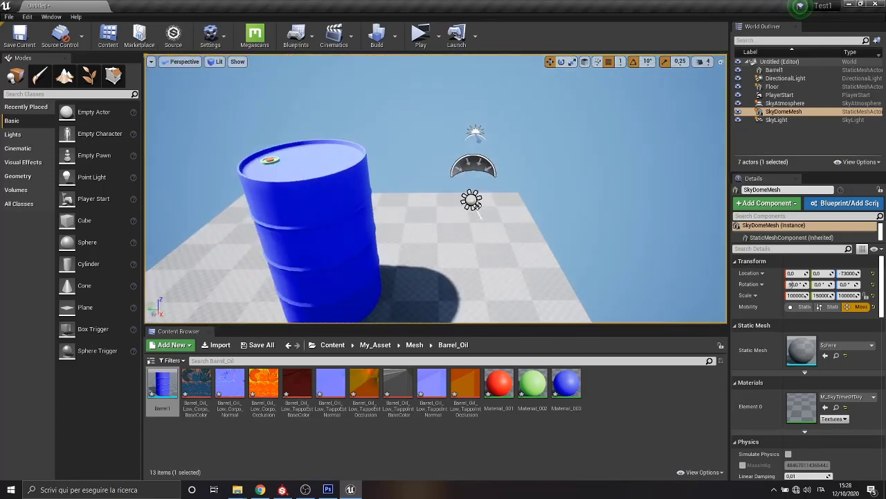
{"action": "left_click", "coordinate": [374, 275]}
{"action": "key", "text": "f"}
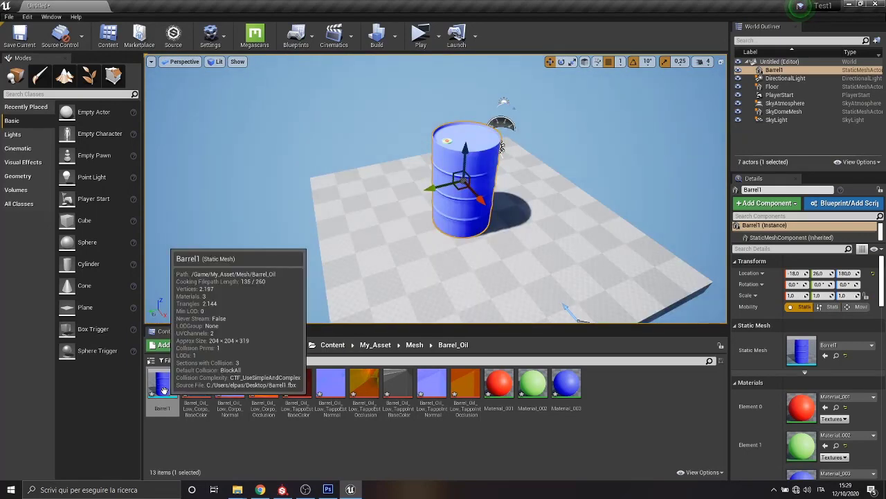
Open Barrel1 in the Static Mesh Editor and orbit to view it from above.
{"action": "double_click", "coordinate": [163, 390]}
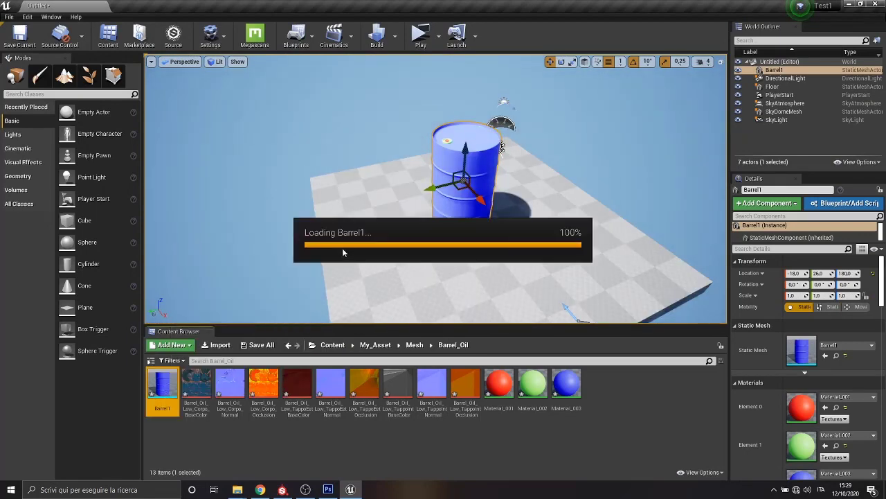
{"action": "scroll", "coordinate": [487, 284], "scroll_direction": "up", "scroll_amount": 3}
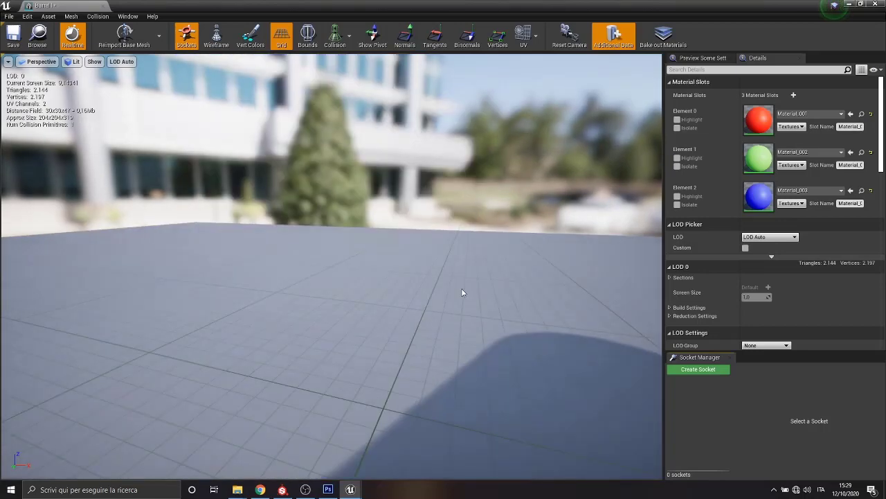
{"action": "scroll", "coordinate": [459, 290], "scroll_direction": "down", "scroll_amount": 3}
{"action": "scroll", "coordinate": [457, 291], "scroll_direction": "down", "scroll_amount": 3}
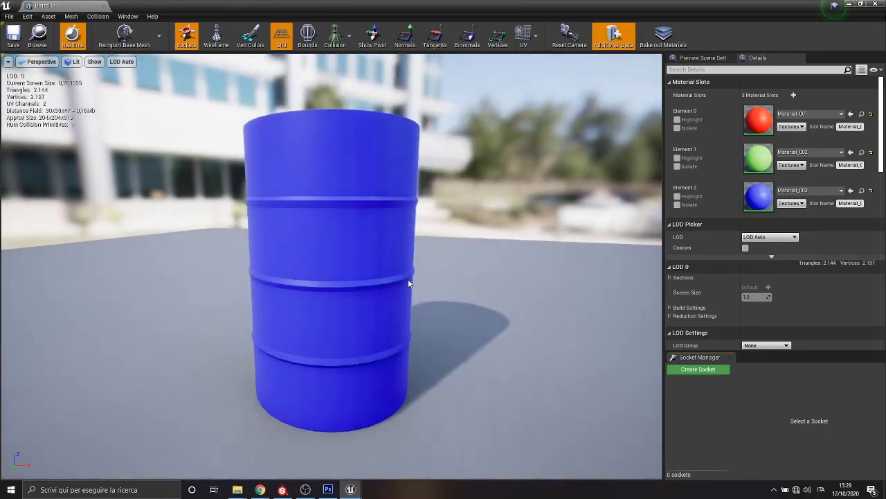
{"action": "mouse_move", "coordinate": [412, 289]}
{"action": "left_mouse_down"}
{"action": "mouse_move", "coordinate": [373, 135]}
{"action": "mouse_move", "coordinate": [319, 224]}
{"action": "left_mouse_up"}
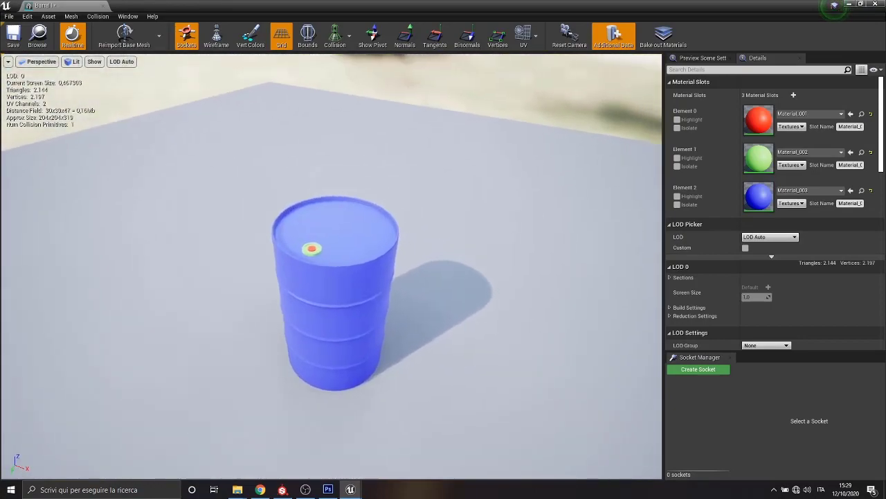
Back in the level editor, select the placeholder materials Material_001 to Material_003.
{"action": "left_click", "coordinate": [103, 7]}
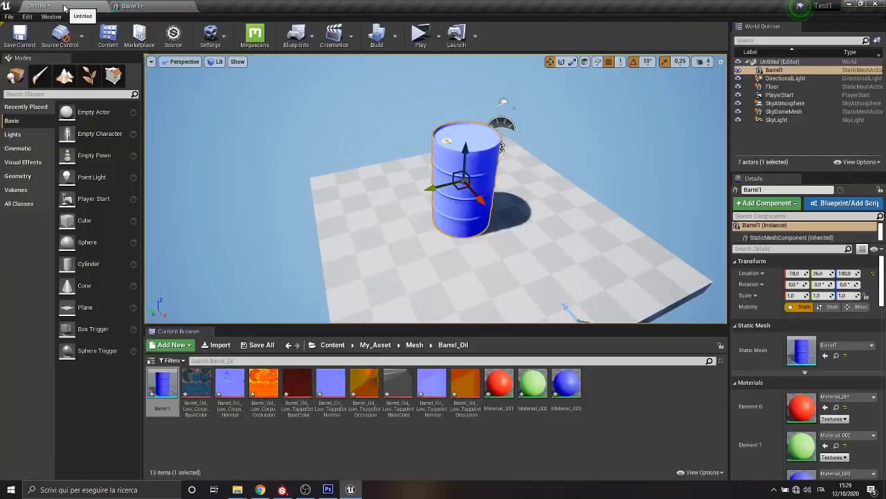
{"action": "left_click", "coordinate": [508, 450]}
{"action": "left_click", "coordinate": [566, 383]}
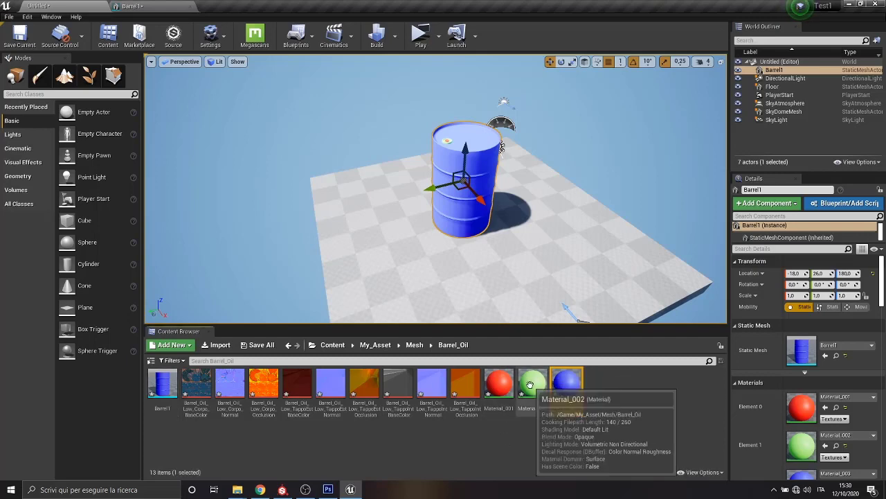
Force delete the placeholder materials Material_001 to Material_003.
{"action": "left_click", "coordinate": [497, 388], "text": "shift"}
{"action": "key", "text": "Delete"}
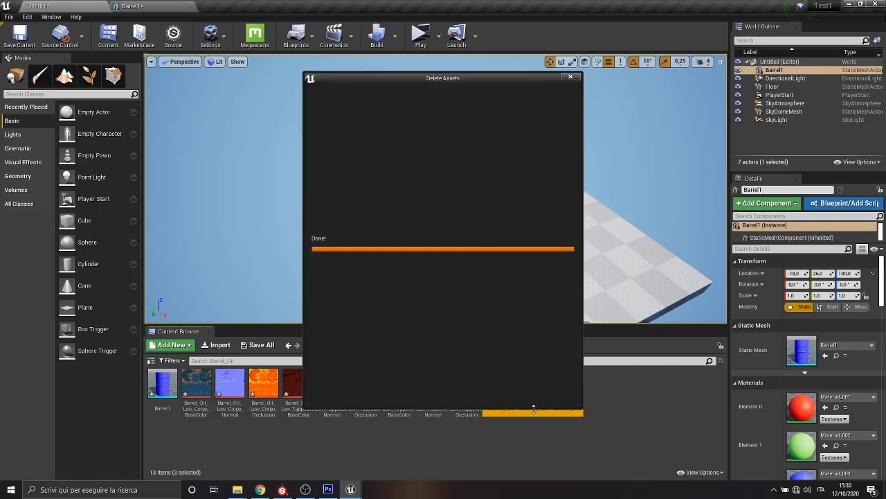
{"action": "left_click", "coordinate": [380, 392]}
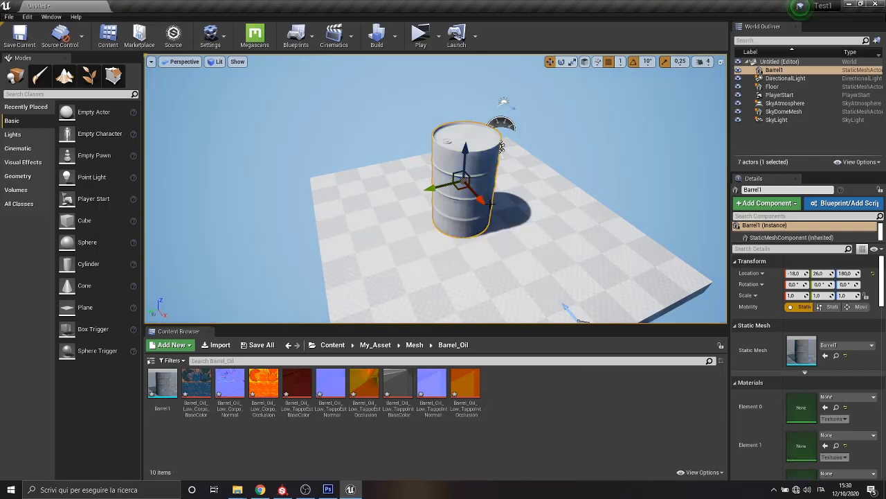
Create a new Material asset in the Barrel_Oil folder.
{"action": "scroll", "coordinate": [490, 203], "scroll_direction": "up", "scroll_amount": 2}
{"action": "right_click", "coordinate": [182, 435]}
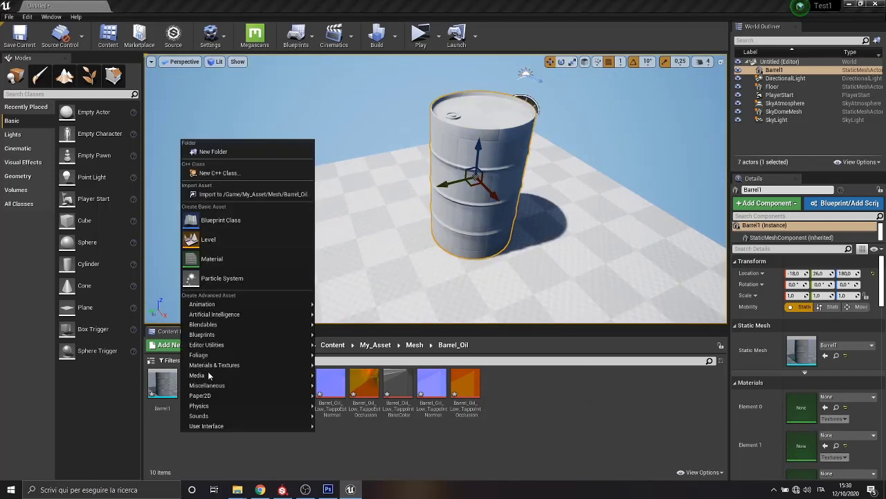
{"action": "mouse_move", "coordinate": [250, 309]}
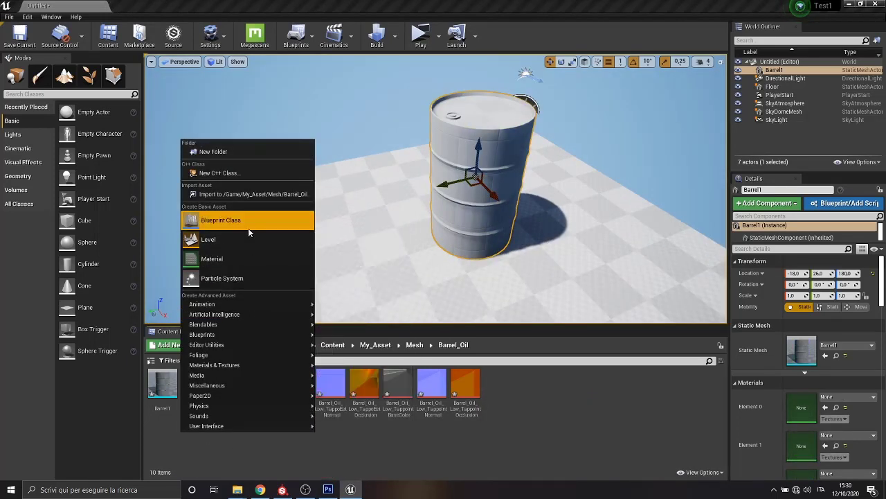
{"action": "left_click", "coordinate": [250, 261]}
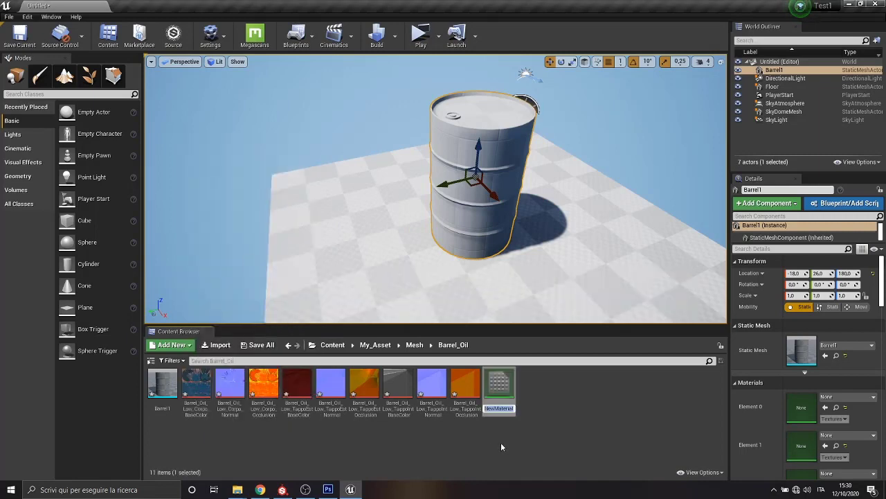
Open NewMaterial in the material editor and shift its output node right.
{"action": "double_click", "coordinate": [499, 385]}
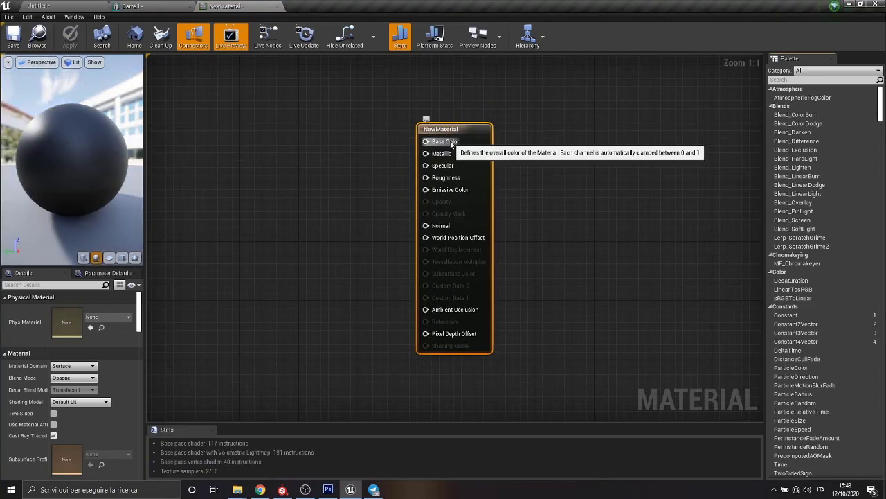
{"action": "left_click_drag", "start_coordinate": [450, 144], "coordinate": [516, 133]}
{"action": "scroll", "coordinate": [435, 174], "scroll_direction": "down", "scroll_amount": 3}
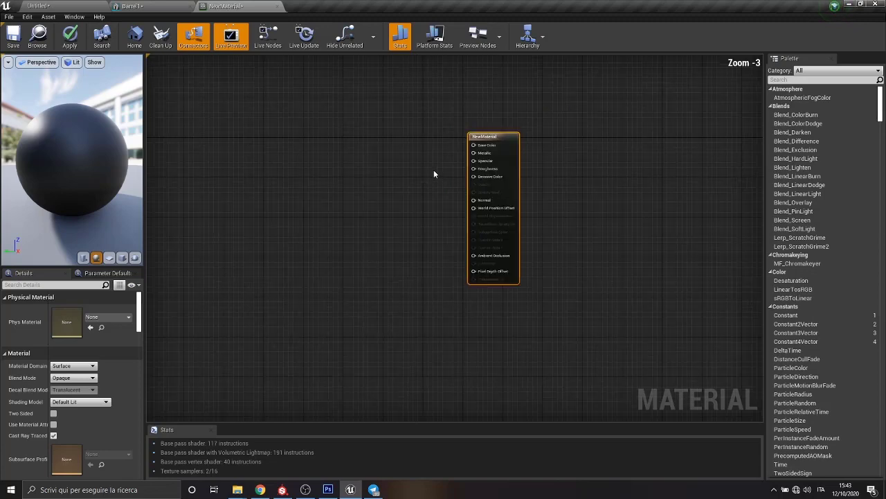
{"action": "scroll", "coordinate": [384, 133], "scroll_direction": "up", "scroll_amount": 1}
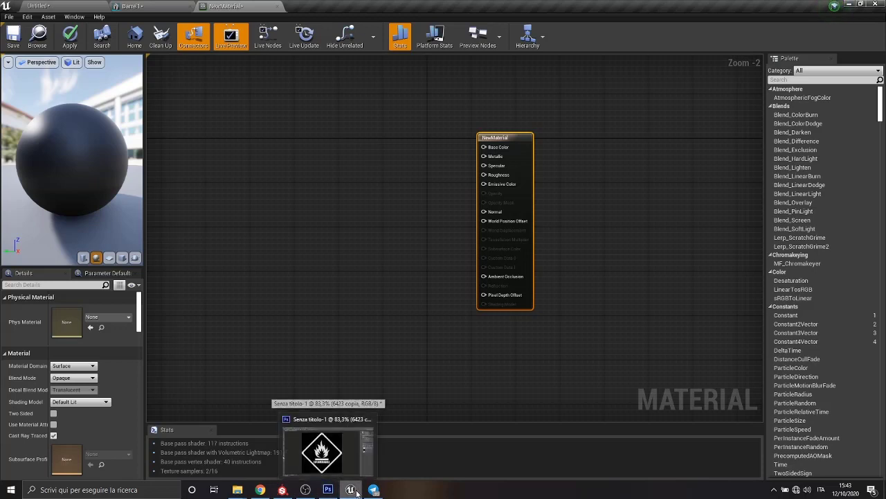
Back in the level editor, select the Low_Corpo BaseColor, Normal and Occlusion textures.
{"action": "mouse_move", "coordinate": [290, 490]}
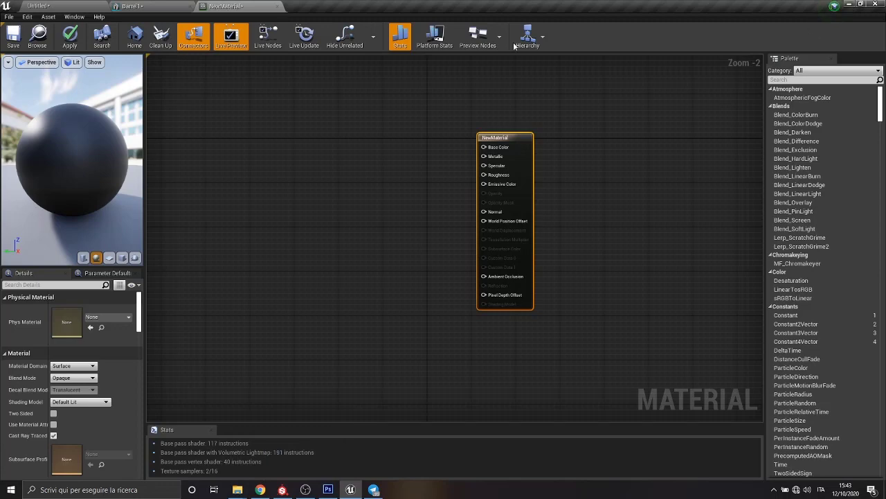
{"action": "left_click", "coordinate": [69, 6]}
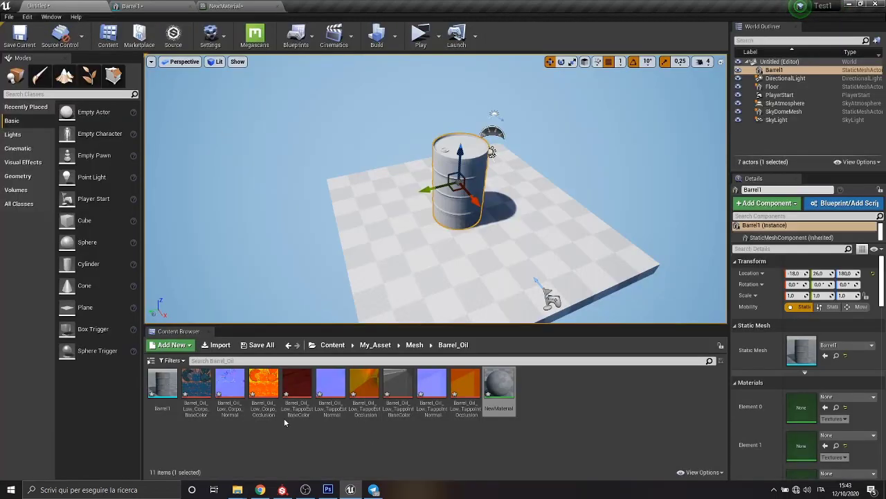
{"action": "left_click", "coordinate": [196, 385]}
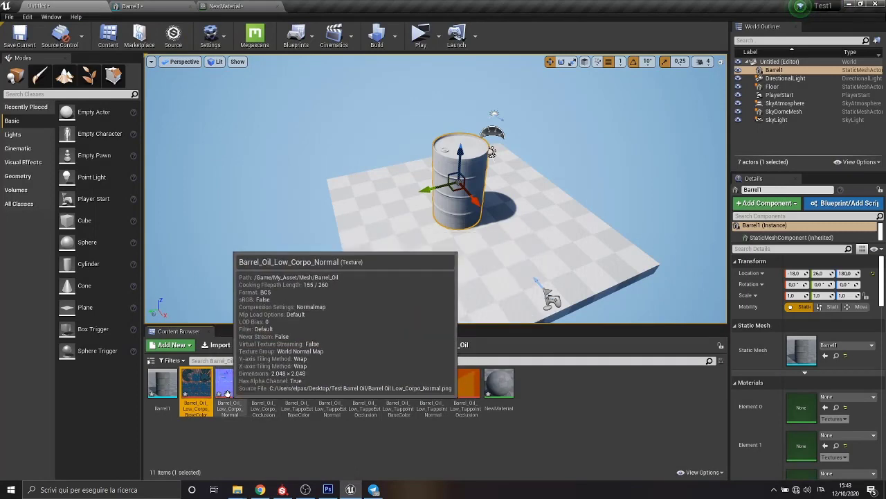
{"action": "left_click", "coordinate": [228, 392], "text": "ctrl"}
{"action": "left_click", "coordinate": [262, 399], "text": "ctrl"}
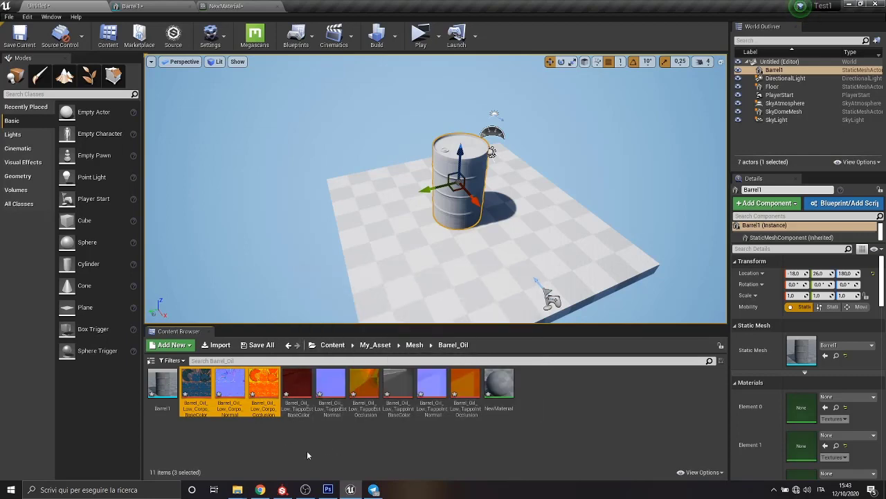
Drop the three barrel textures into NewMaterial, arrange the nodes, and wire BaseColor RGB to Base Color.
{"action": "left_click_drag", "start_coordinate": [263, 392], "coordinate": [205, 12]}
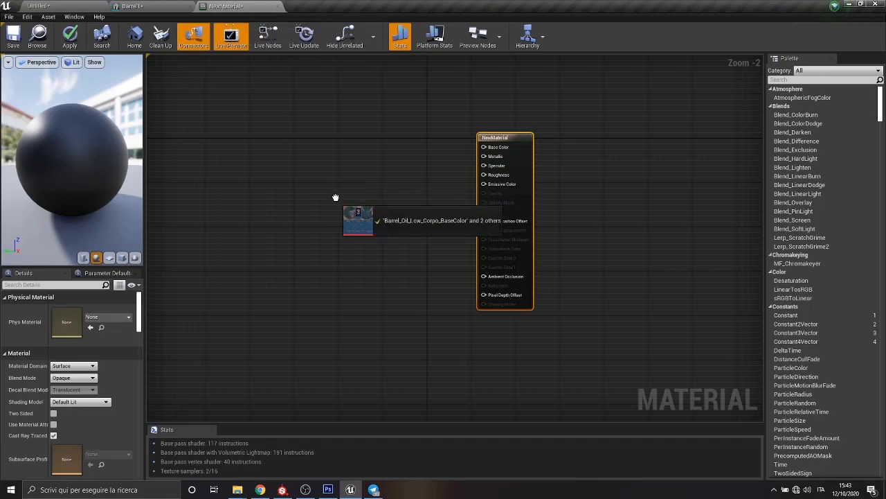
{"action": "mouse_move", "coordinate": [205, 13]}
{"action": "left_mouse_down"}
{"action": "mouse_move", "coordinate": [312, 160]}
{"action": "mouse_move", "coordinate": [341, 83]}
{"action": "left_mouse_up"}
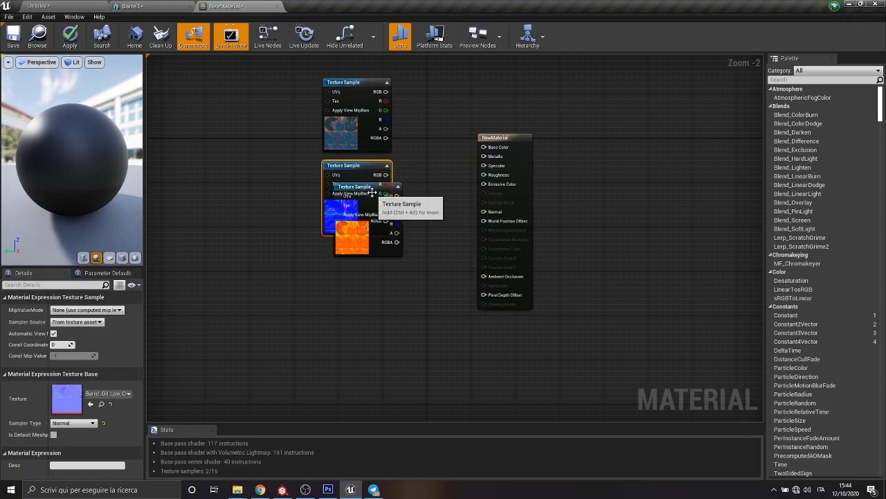
{"action": "mouse_move", "coordinate": [352, 177]}
{"action": "left_mouse_down"}
{"action": "mouse_move", "coordinate": [363, 211]}
{"action": "mouse_move", "coordinate": [357, 255]}
{"action": "left_mouse_up"}
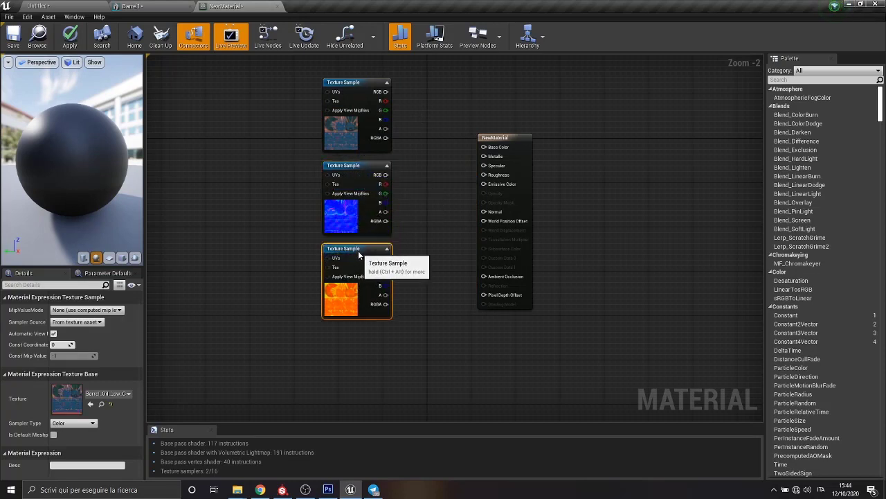
{"action": "left_click_drag", "start_coordinate": [493, 137], "coordinate": [543, 105]}
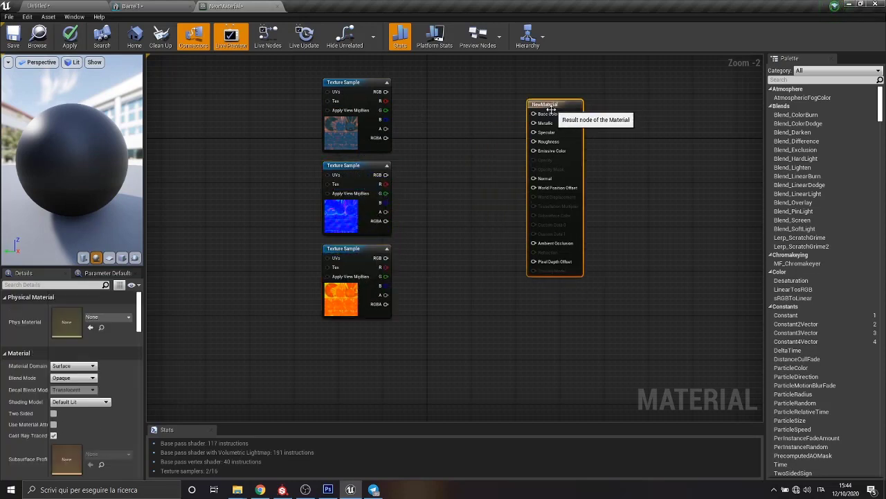
{"action": "mouse_move", "coordinate": [356, 170]}
{"action": "left_mouse_down"}
{"action": "mouse_move", "coordinate": [356, 261]}
{"action": "mouse_move", "coordinate": [355, 219]}
{"action": "left_mouse_up"}
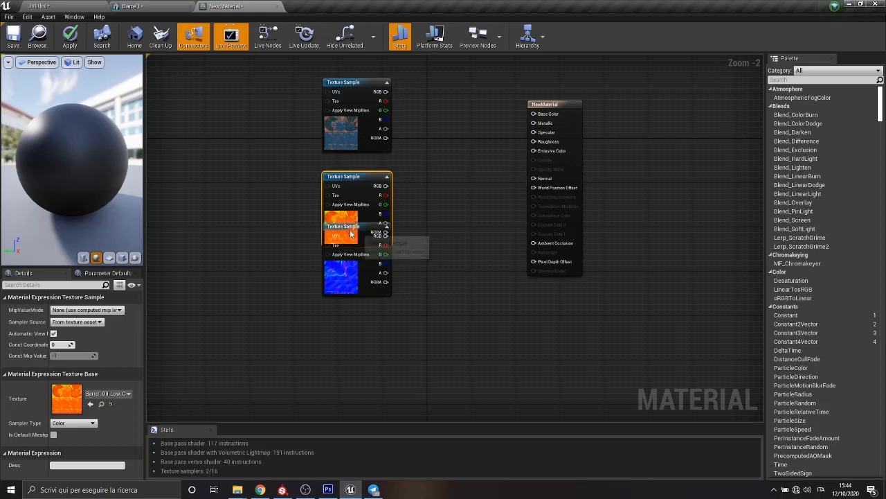
{"action": "left_click_drag", "start_coordinate": [343, 295], "coordinate": [342, 333]}
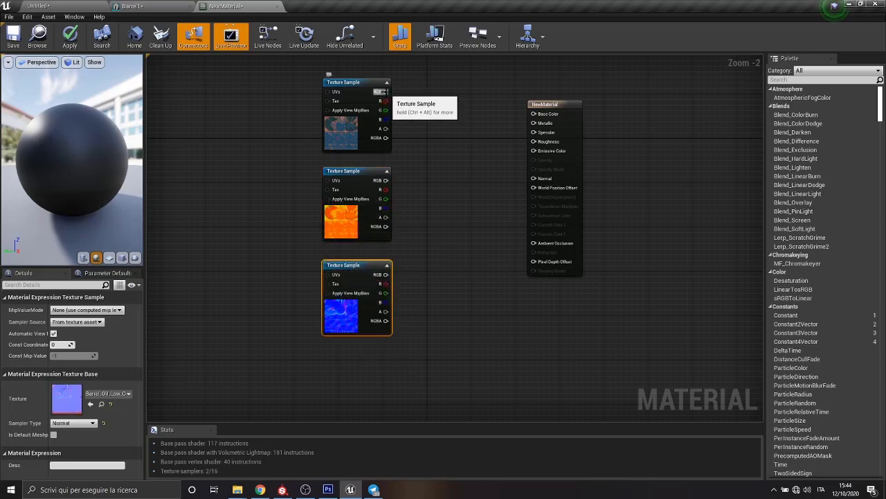
{"action": "left_click_drag", "start_coordinate": [379, 91], "coordinate": [533, 114]}
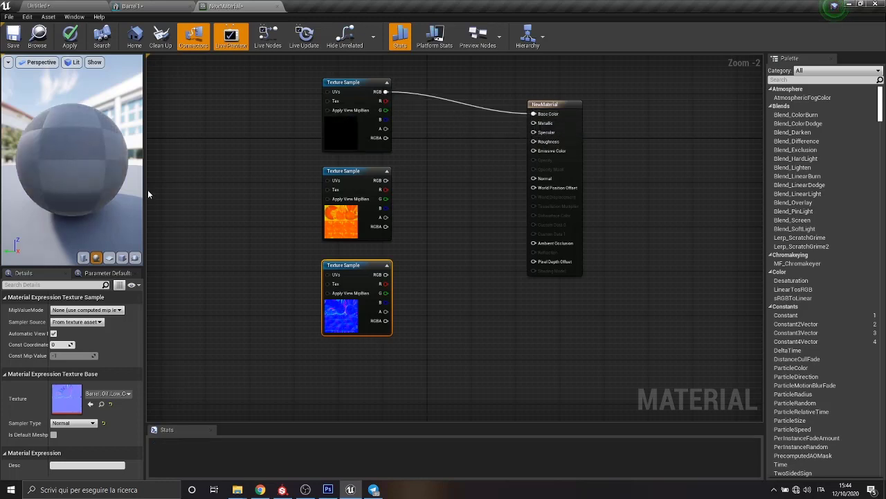
Wire Normal RGB to Normal, Occlusion R to Ambient Occlusion and G to Roughness, leaving Metallic unwired.
{"action": "left_click", "coordinate": [82, 258]}
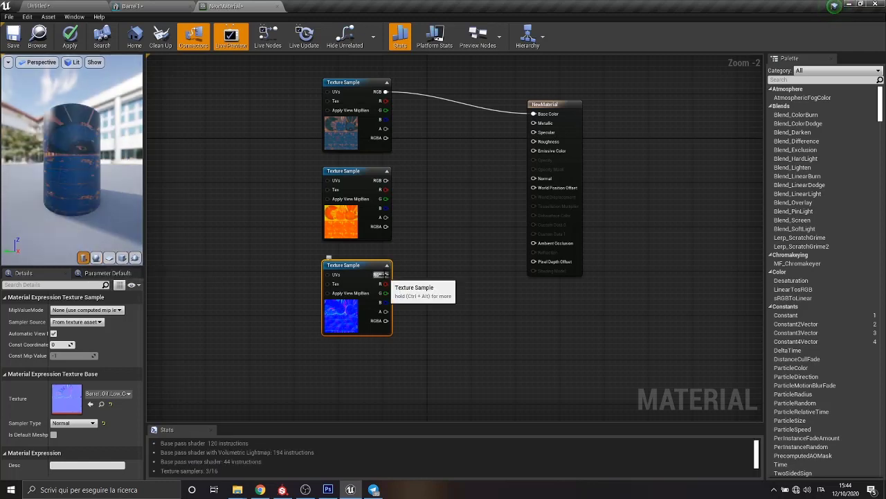
{"action": "left_click_drag", "start_coordinate": [380, 274], "coordinate": [532, 178]}
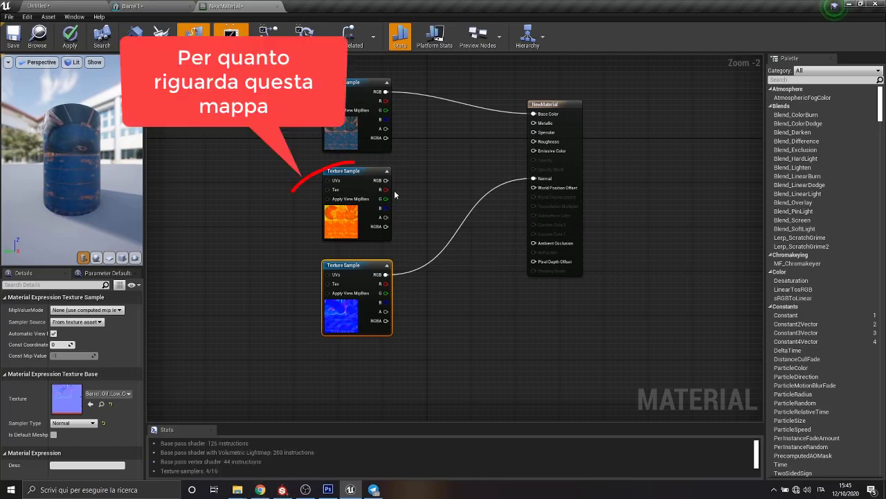
{"action": "left_click_drag", "start_coordinate": [385, 189], "coordinate": [533, 243]}
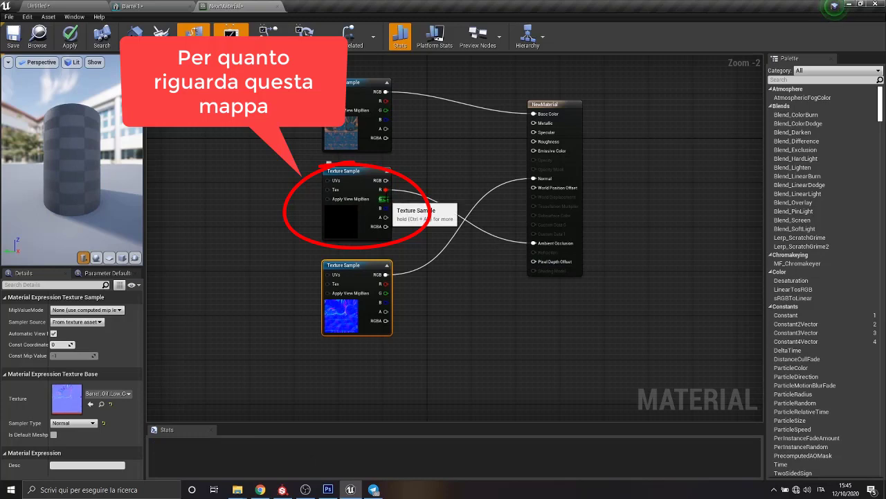
{"action": "mouse_move", "coordinate": [386, 199]}
{"action": "left_mouse_down"}
{"action": "mouse_move", "coordinate": [493, 171]}
{"action": "mouse_move", "coordinate": [533, 142]}
{"action": "left_mouse_up"}
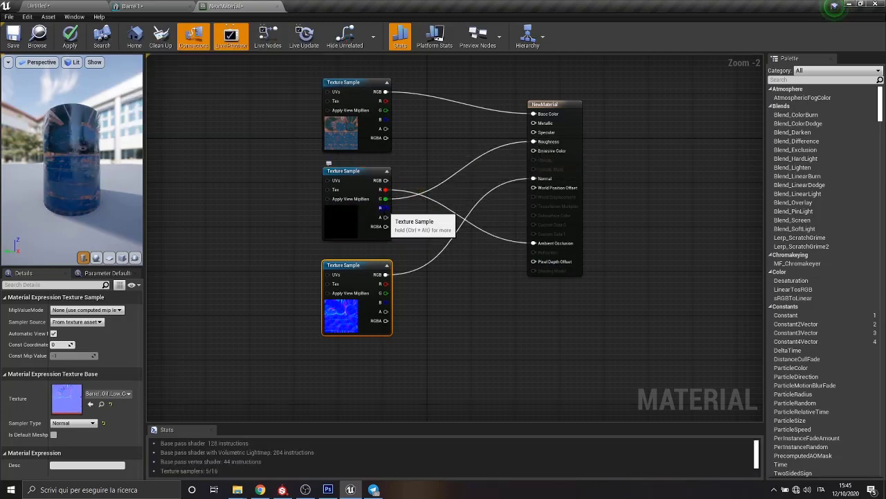
{"action": "mouse_move", "coordinate": [385, 207]}
{"action": "left_mouse_down"}
{"action": "mouse_move", "coordinate": [496, 181]}
{"action": "mouse_move", "coordinate": [536, 125]}
{"action": "left_mouse_up"}
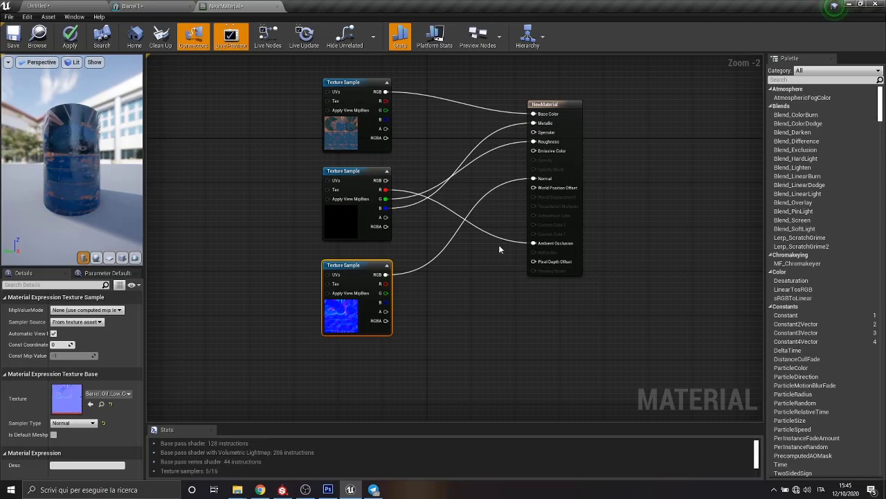
{"action": "mouse_move", "coordinate": [108, 204]}
{"action": "left_mouse_down"}
{"action": "mouse_move", "coordinate": [108, 139]}
{"action": "mouse_move", "coordinate": [72, 208]}
{"action": "left_mouse_up"}
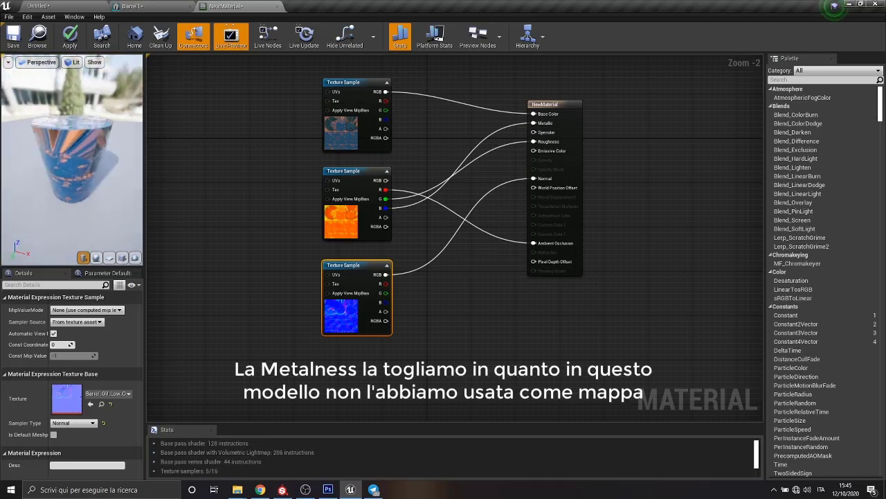
{"action": "left_click_drag", "start_coordinate": [72, 159], "coordinate": [86, 160]}
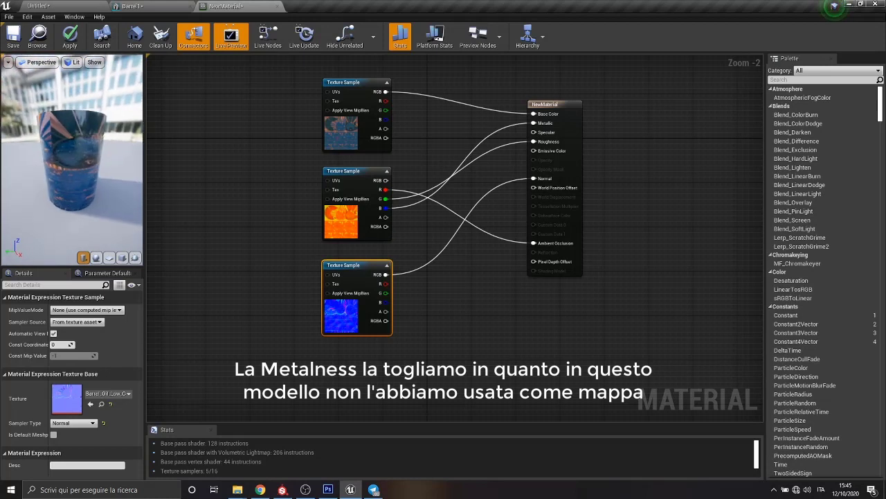
{"action": "left_click", "coordinate": [408, 205]}
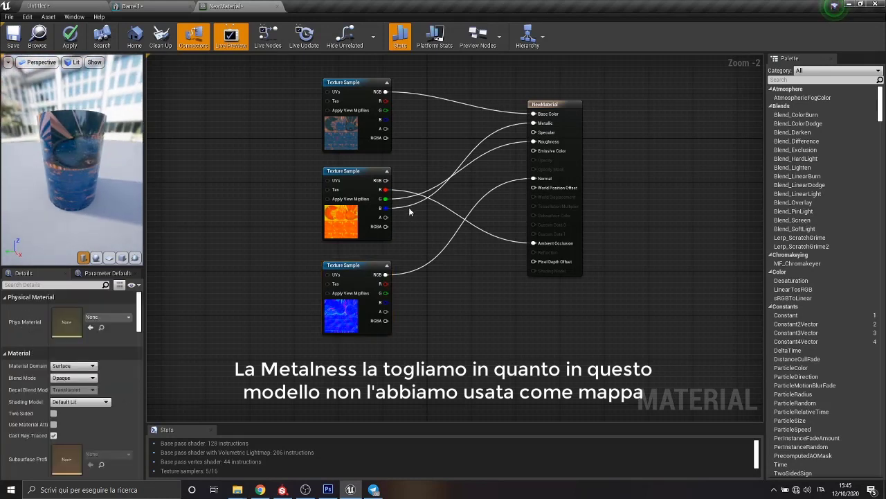
{"action": "left_click", "coordinate": [386, 207], "text": "alt"}
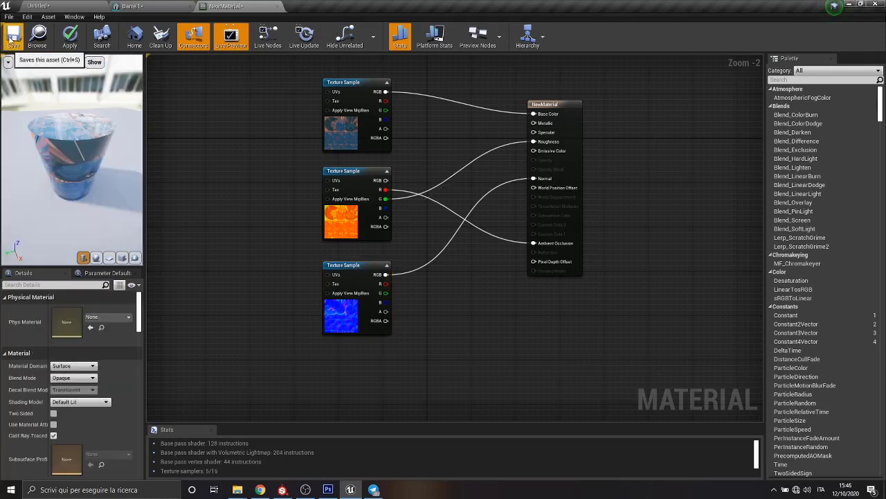
Save NewMaterial and return to the level editor.
{"action": "left_click", "coordinate": [72, 39]}
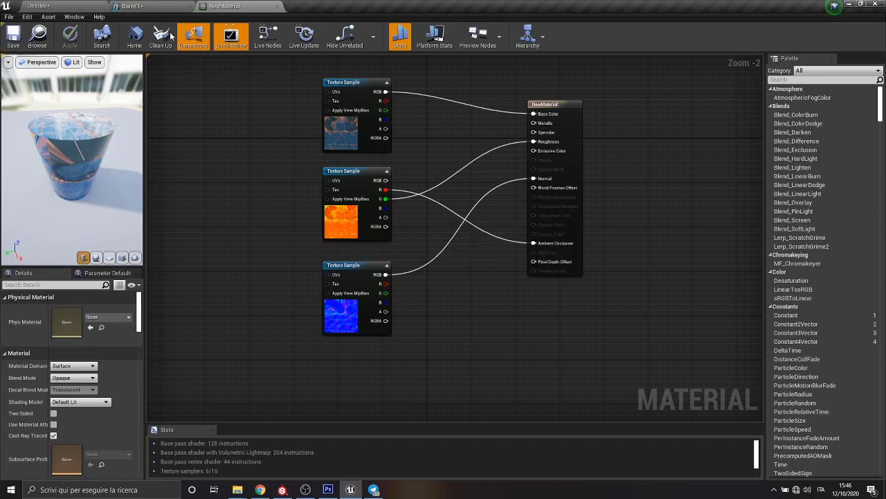
{"action": "left_click", "coordinate": [38, 5]}
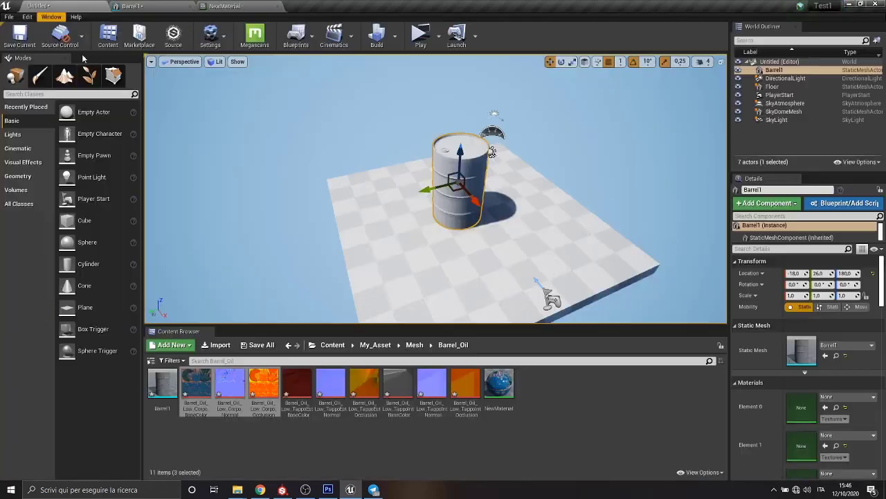
{"action": "double_click", "coordinate": [499, 387]}
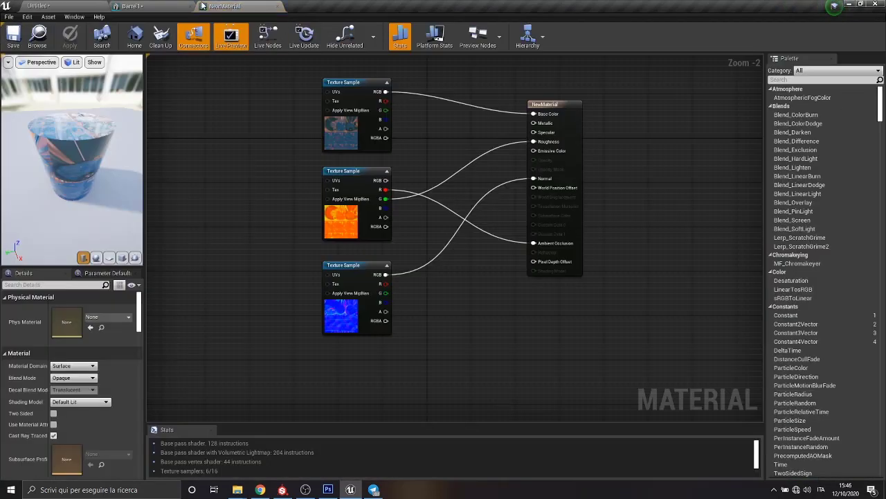
{"action": "left_click", "coordinate": [62, 7]}
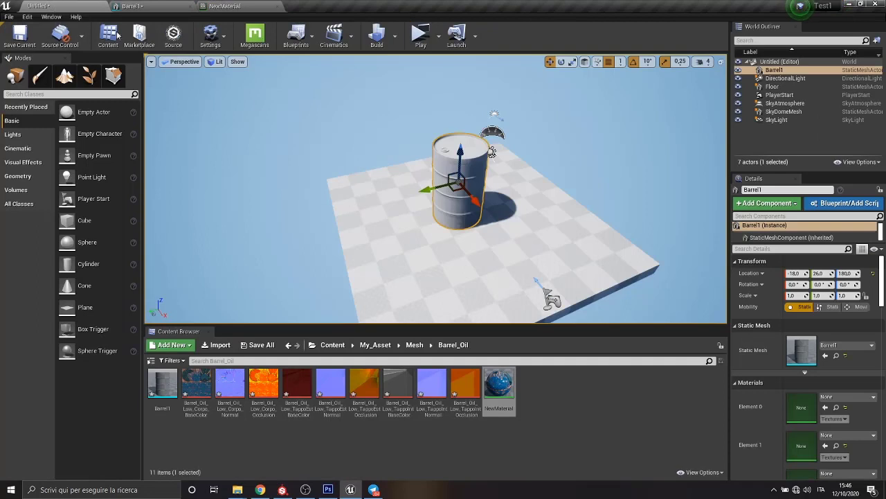
Rename the NewMaterial asset to 'Base'.
{"action": "left_click", "coordinate": [493, 409]}
{"action": "type", "text": "Base"}
{"action": "key", "text": "Return"}
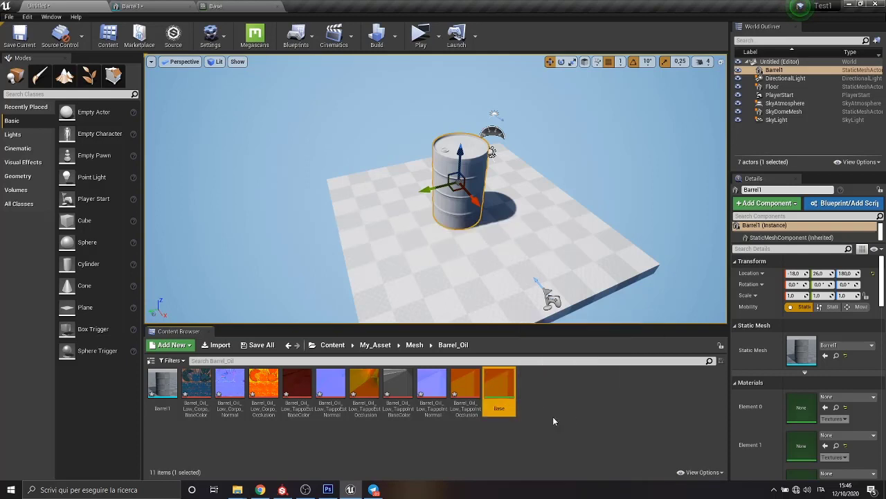
Assign Base to Barrel1's Element 2 slot and orbit to inspect the rusty blue paint.
{"action": "mouse_move", "coordinate": [500, 389]}
{"action": "left_mouse_down"}
{"action": "mouse_move", "coordinate": [150, 6]}
{"action": "mouse_move", "coordinate": [750, 192]}
{"action": "left_mouse_up"}
{"action": "left_click_drag", "start_coordinate": [351, 356], "coordinate": [336, 412]}
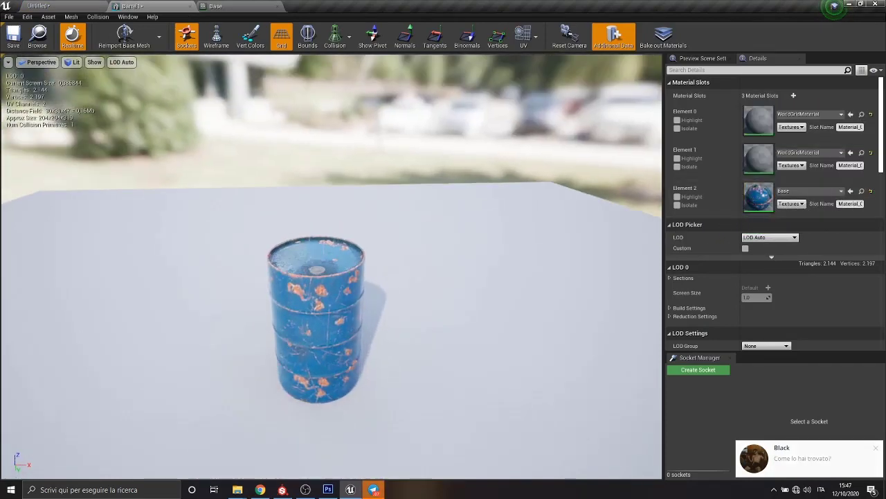
{"action": "scroll", "coordinate": [331, 343], "scroll_direction": "up", "scroll_amount": 5}
{"action": "scroll", "coordinate": [323, 331], "scroll_direction": "down", "scroll_amount": 2}
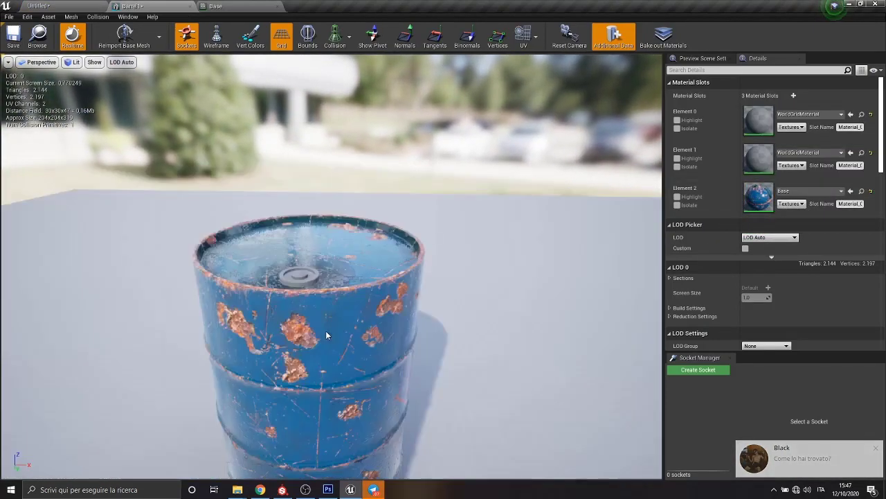
{"action": "scroll", "coordinate": [325, 337], "scroll_direction": "down", "scroll_amount": 1}
{"action": "mouse_move", "coordinate": [324, 337]}
{"action": "left_mouse_down"}
{"action": "mouse_move", "coordinate": [351, 376]}
{"action": "mouse_move", "coordinate": [346, 325]}
{"action": "mouse_move", "coordinate": [346, 374]}
{"action": "mouse_move", "coordinate": [333, 325]}
{"action": "mouse_move", "coordinate": [346, 359]}
{"action": "left_mouse_up"}
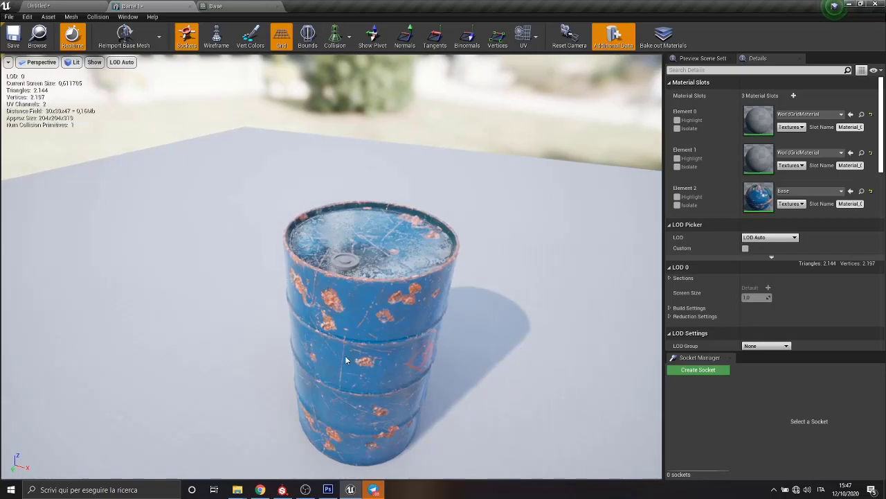
{"action": "left_click", "coordinate": [42, 5]}
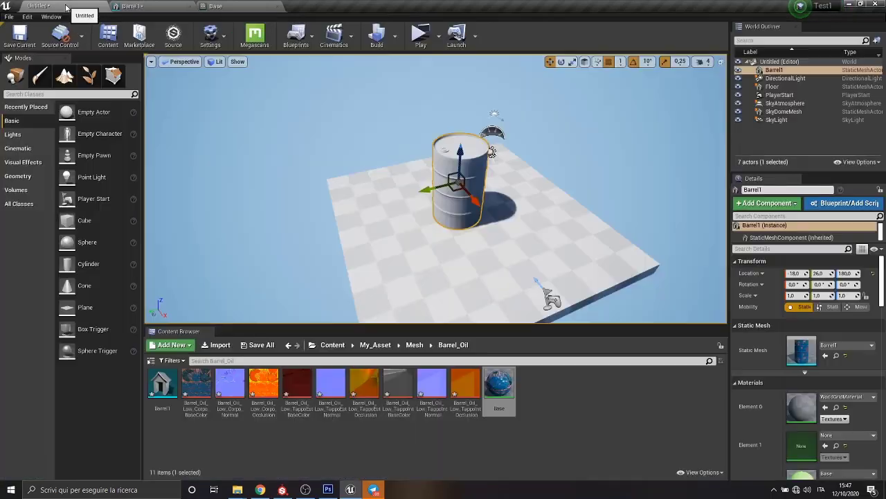